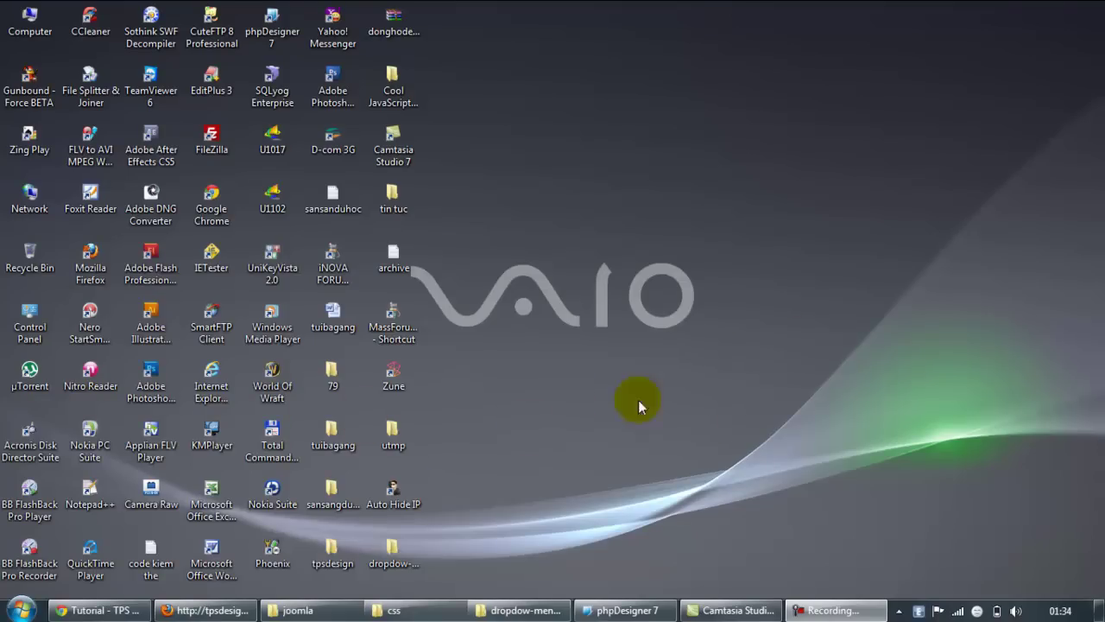
# - Switch to Firefox to examine the local Joomla site's main menu, and look through the dropdow-menu-tps folder
pyautogui.click(251, 604)
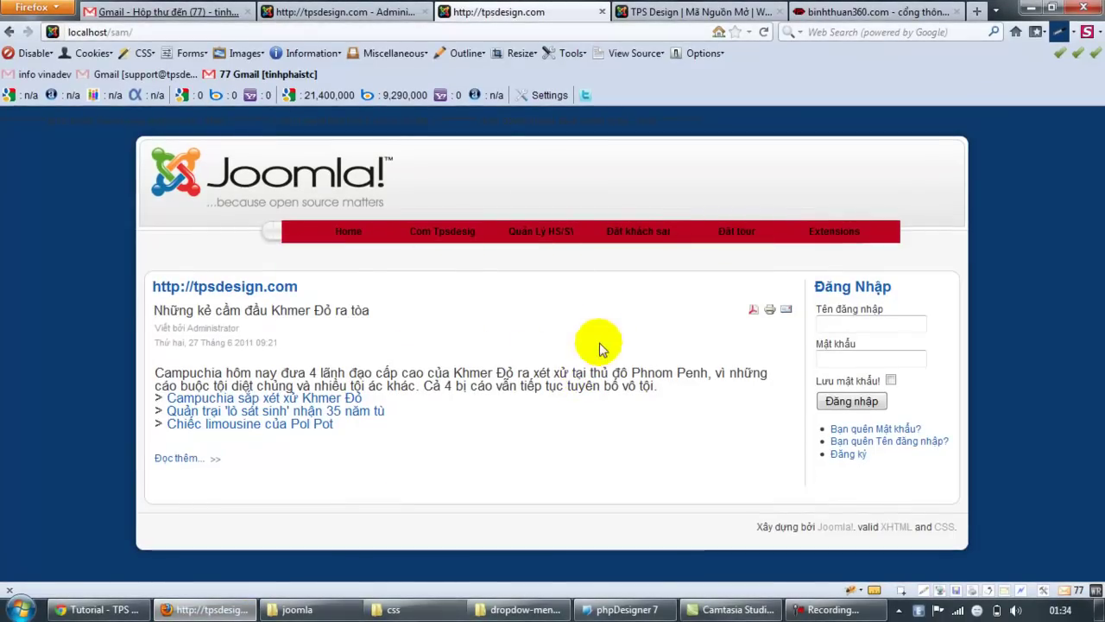
pyautogui.moveTo(341, 233)
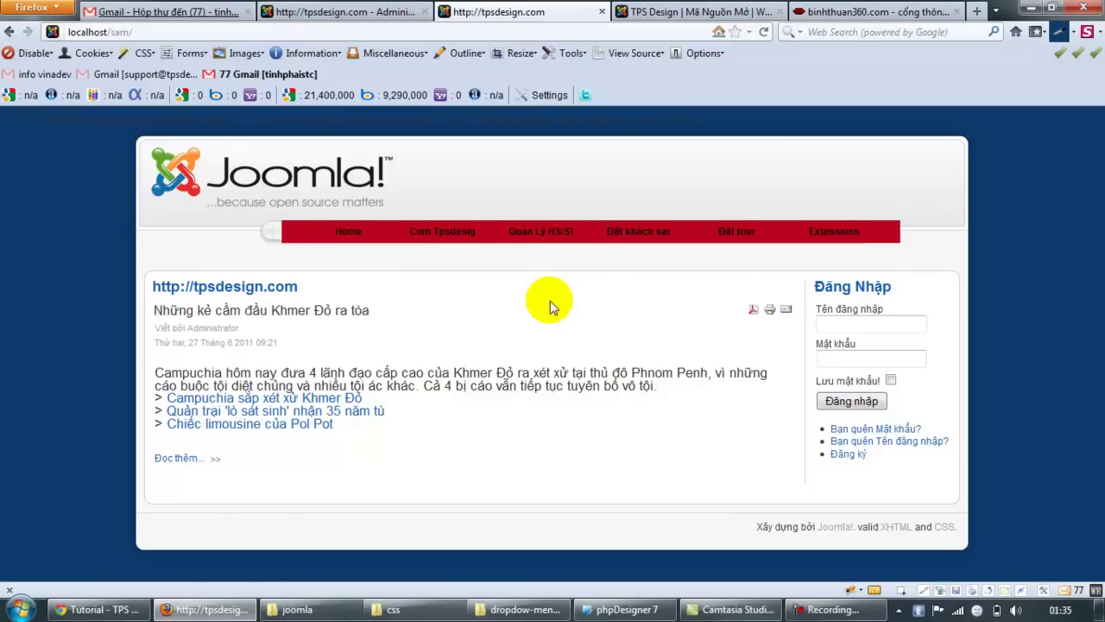
pyautogui.click(524, 609)
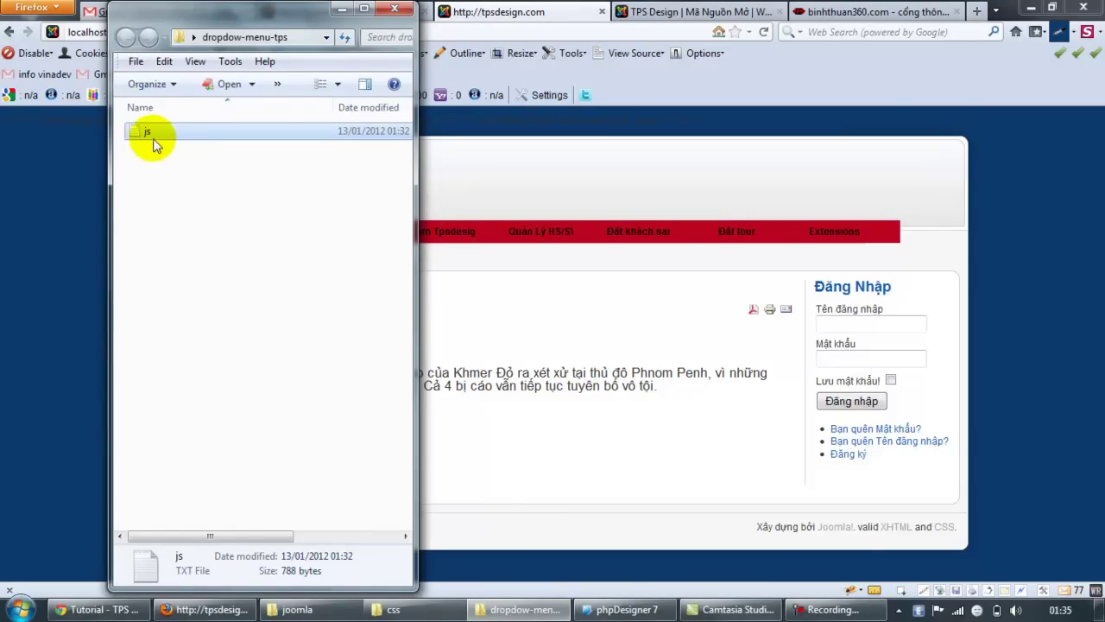
pyautogui.click(219, 174)
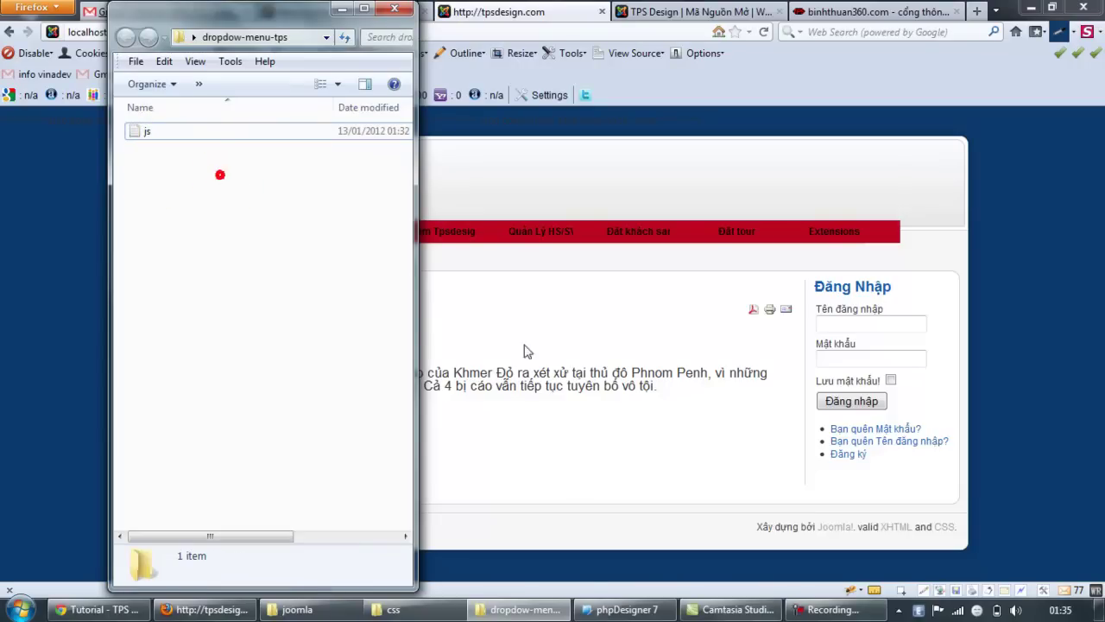
pyautogui.click(524, 609)
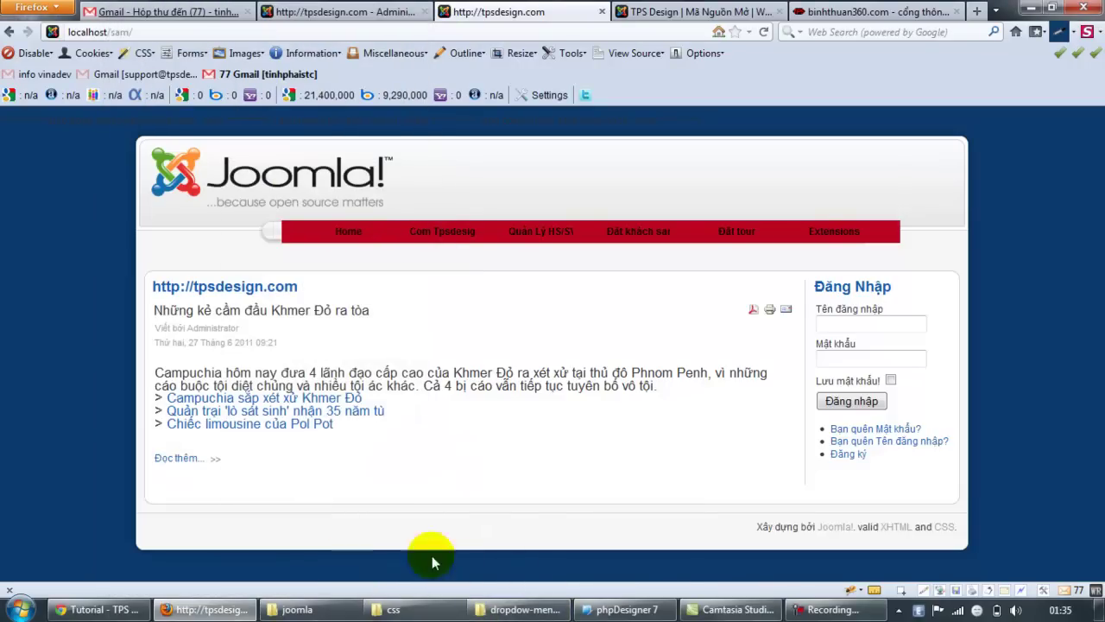
# - Switch to phpDesigner and review the code of tps-dropdow-menu.css and the template's index.php
pyautogui.click(622, 610)
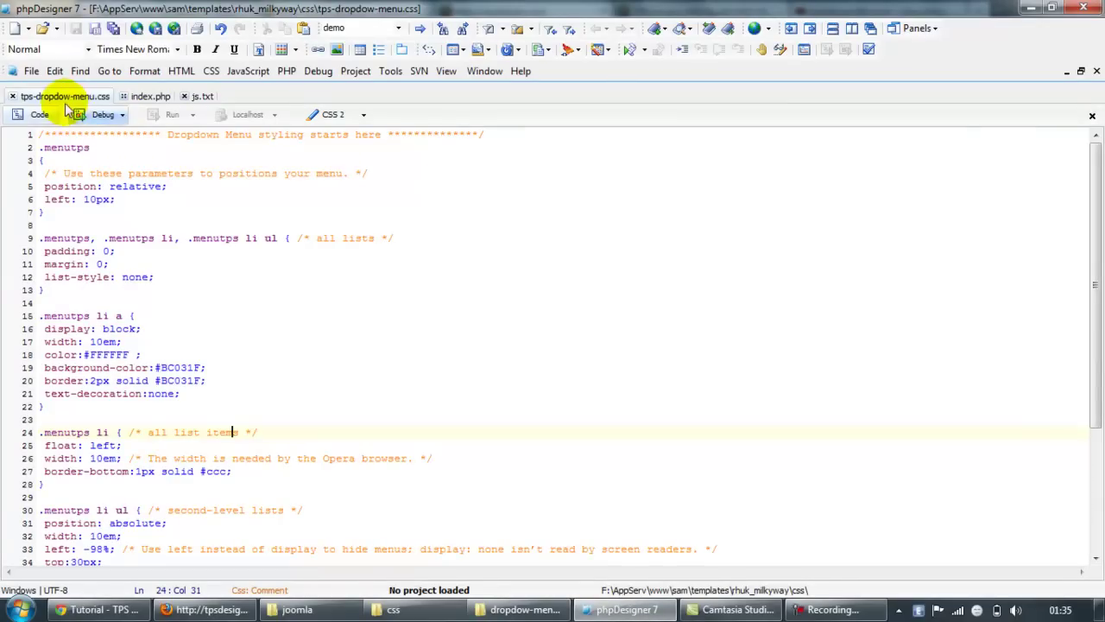
pyautogui.moveTo(81, 178); pyautogui.dragTo(402, 239)
pyautogui.click(403, 241)
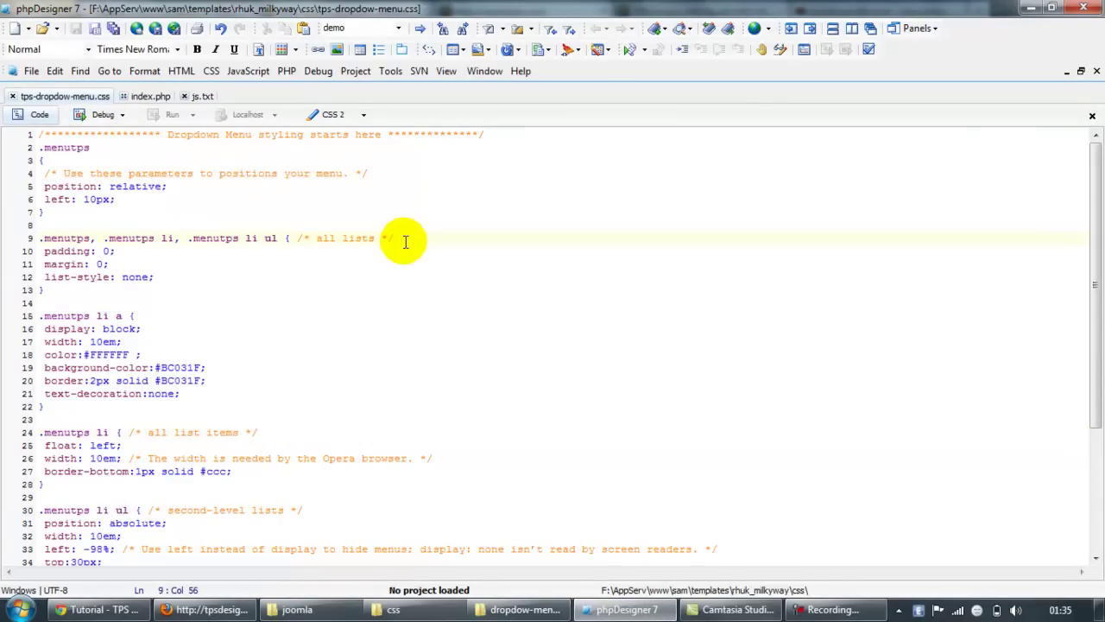
pyautogui.click(143, 96)
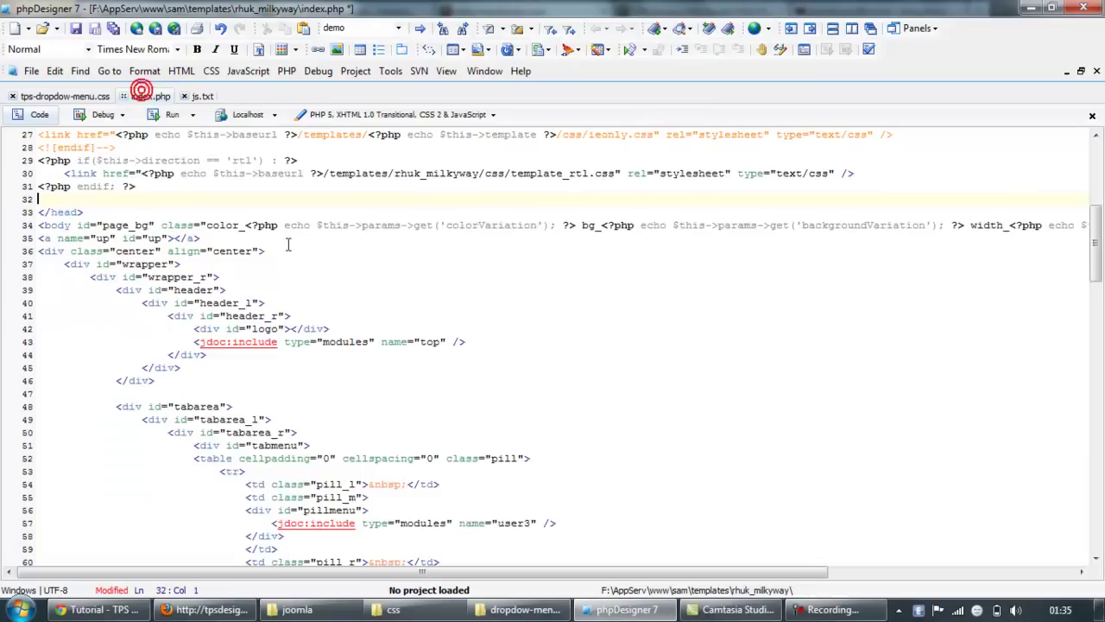
pyautogui.write('<a name="up" id="up"></a>')
pyautogui.click(693, 236)
pyautogui.moveTo(375, 225); pyautogui.dragTo(135, 225)
pyautogui.moveTo(291, 225); pyautogui.dragTo(605, 225)
pyautogui.click(633, 226)
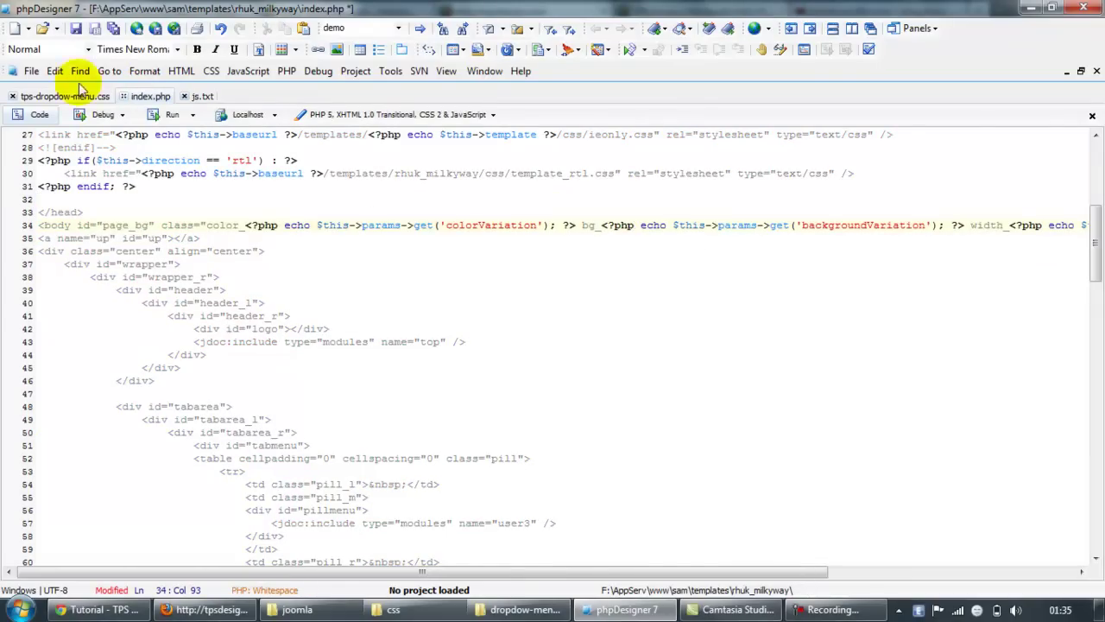
pyautogui.click(63, 96)
pyautogui.click(437, 240)
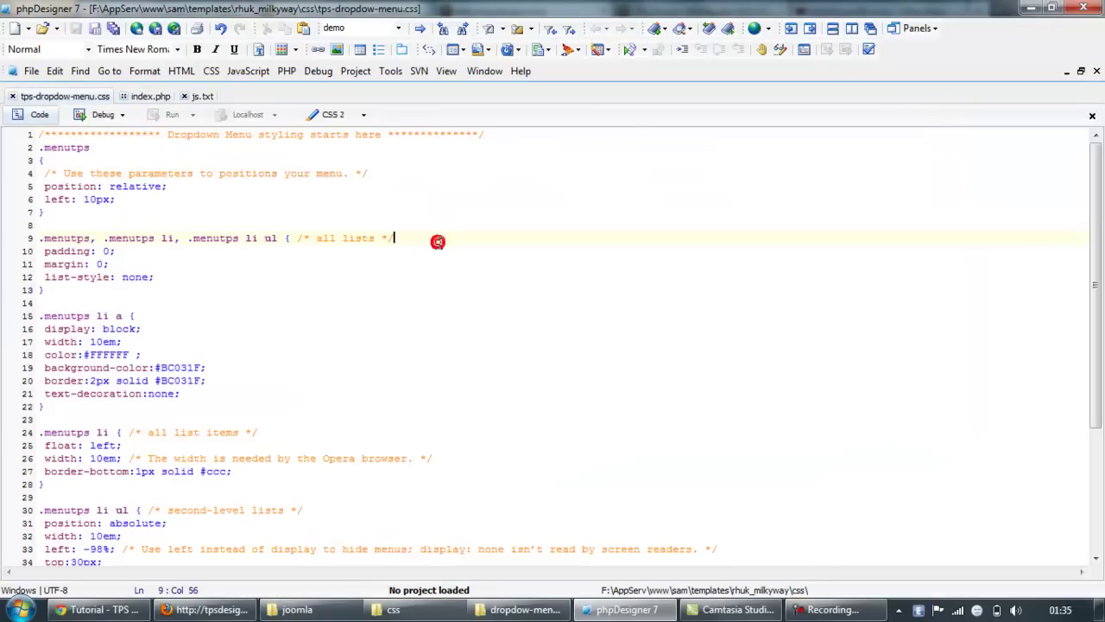
# - In the Joomla administrator in Firefox, clear the Main Menu module's menu class and module class suffixes, save it, and reload the site's front page
pyautogui.click(207, 609)
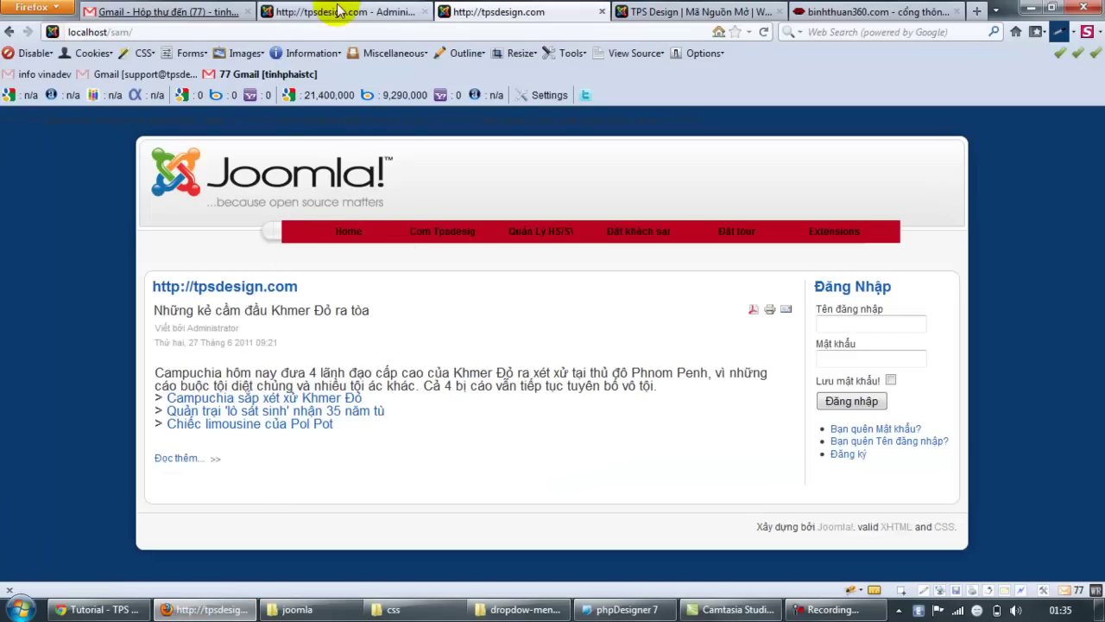
pyautogui.click(346, 11)
pyautogui.click(667, 477)
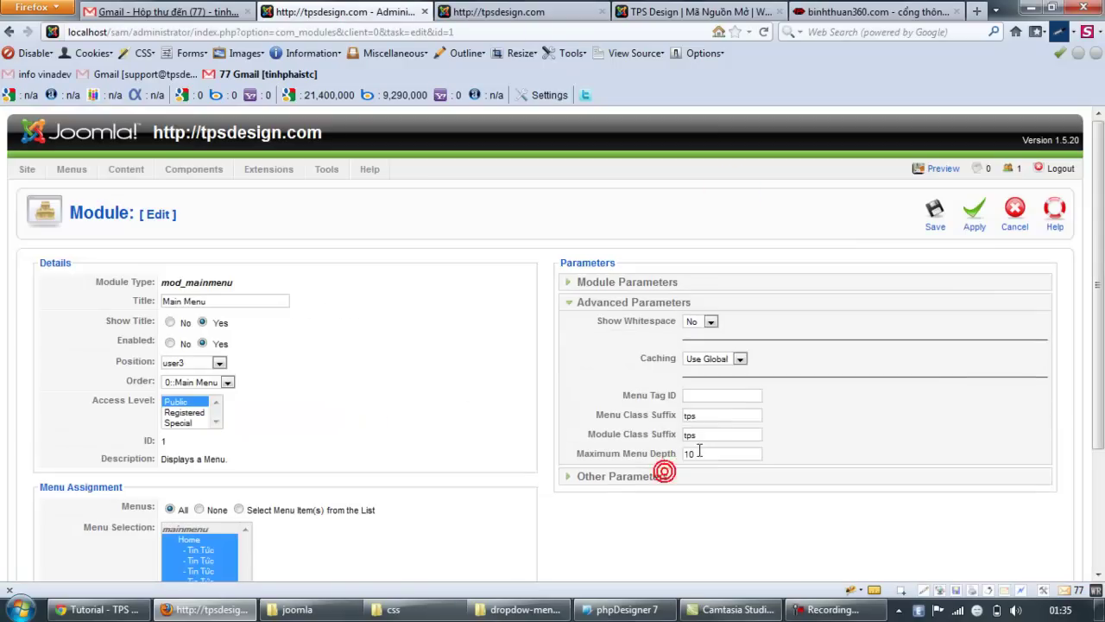
pyautogui.doubleClick(697, 416)
pyautogui.hotkey('ctrl', 'x')
pyautogui.doubleClick(690, 434)
pyautogui.click(968, 200)
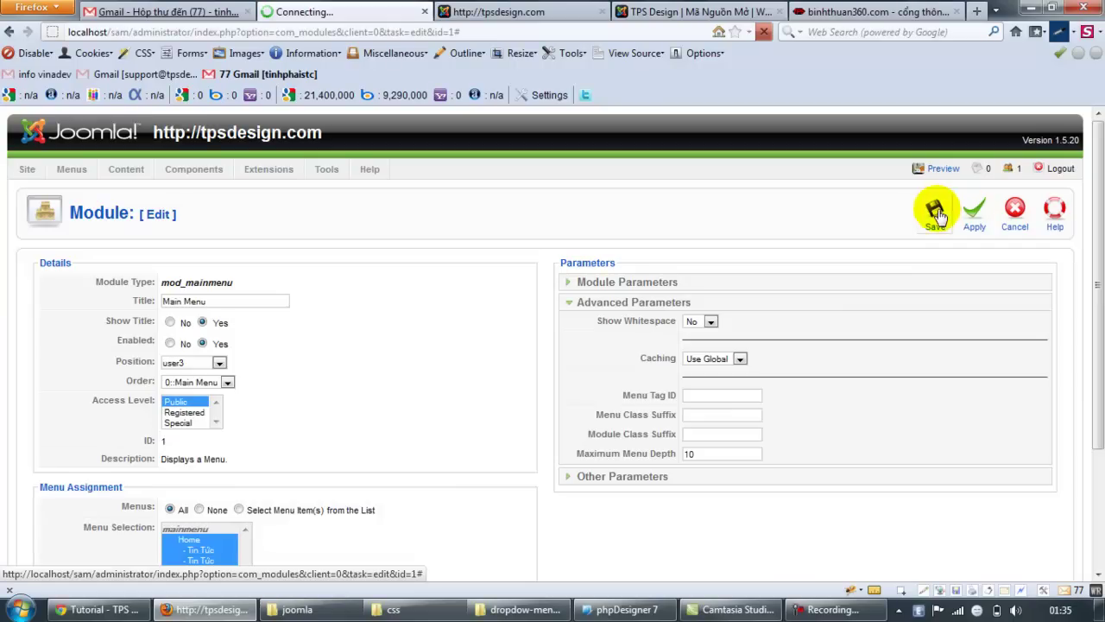
pyautogui.click(935, 209)
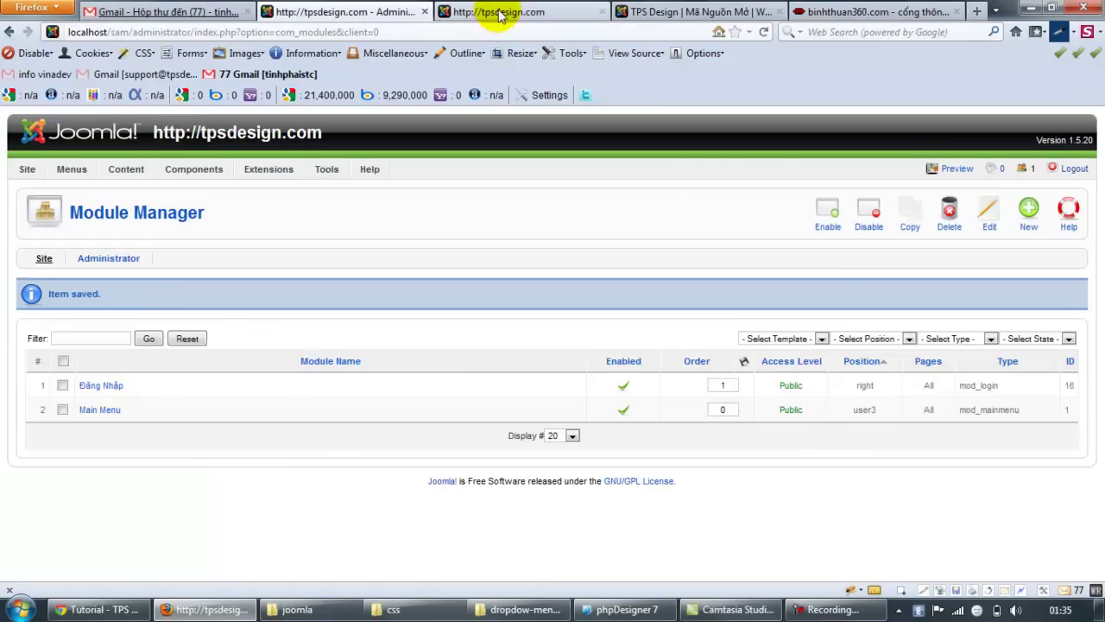
pyautogui.click(493, 11)
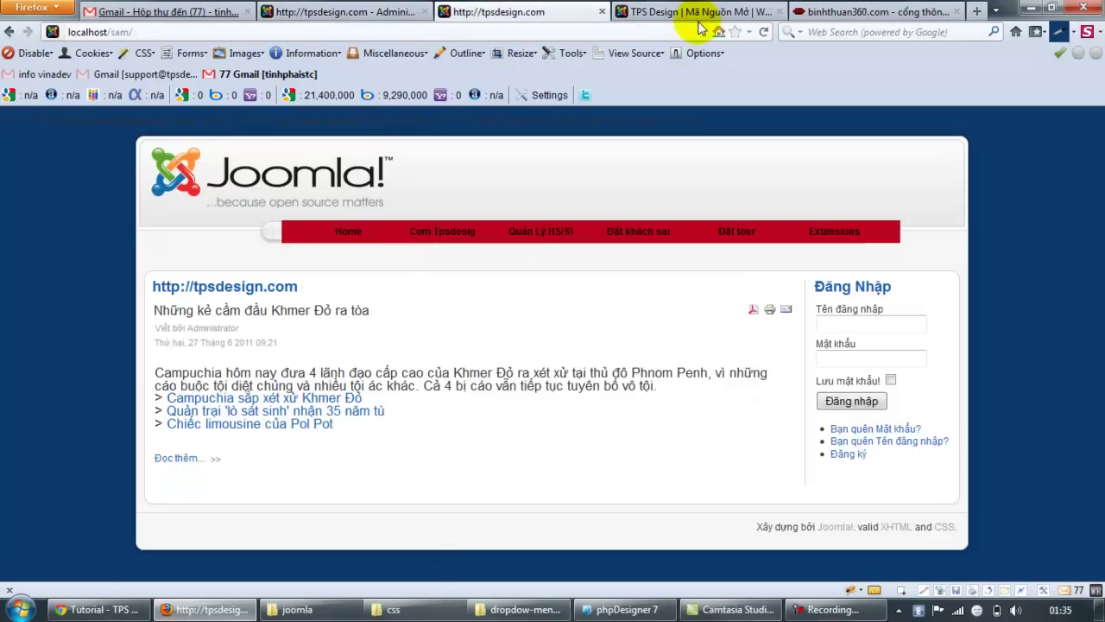
pyautogui.click(763, 32)
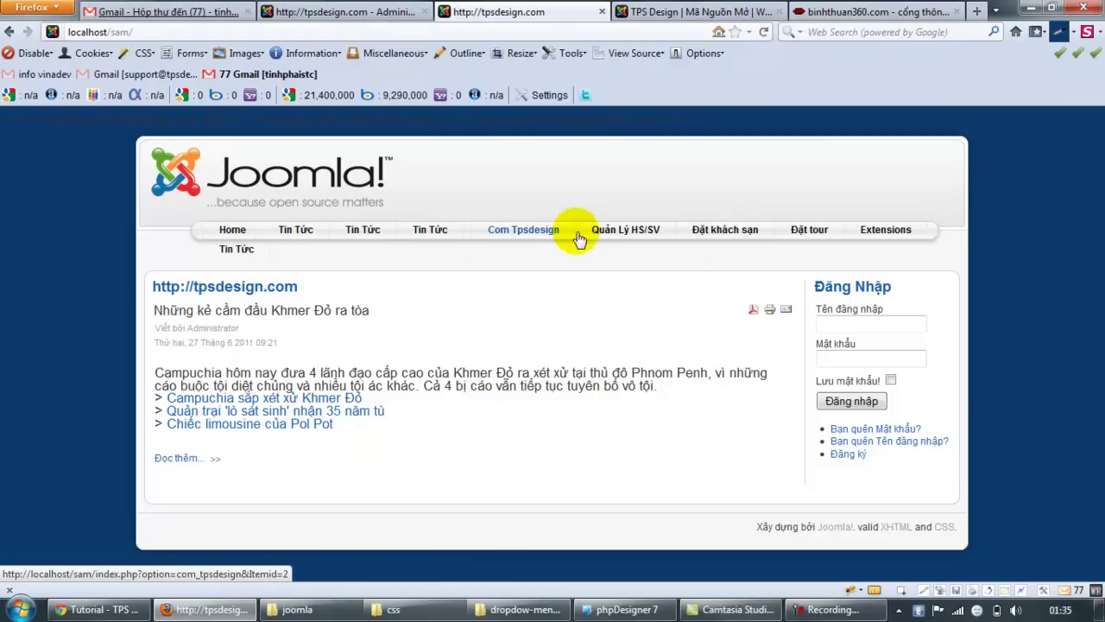
# - Send the four Tin Tức sub-items under Home in the Main Menu to the trash
pyautogui.click(315, 12)
pyautogui.moveTo(69, 173)
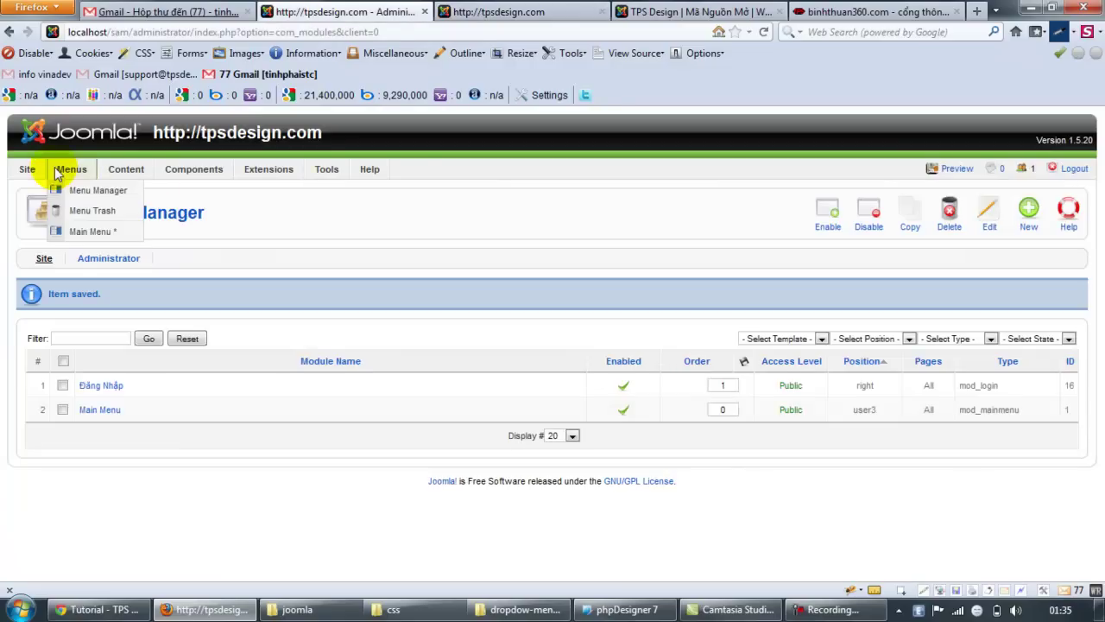
pyautogui.click(74, 227)
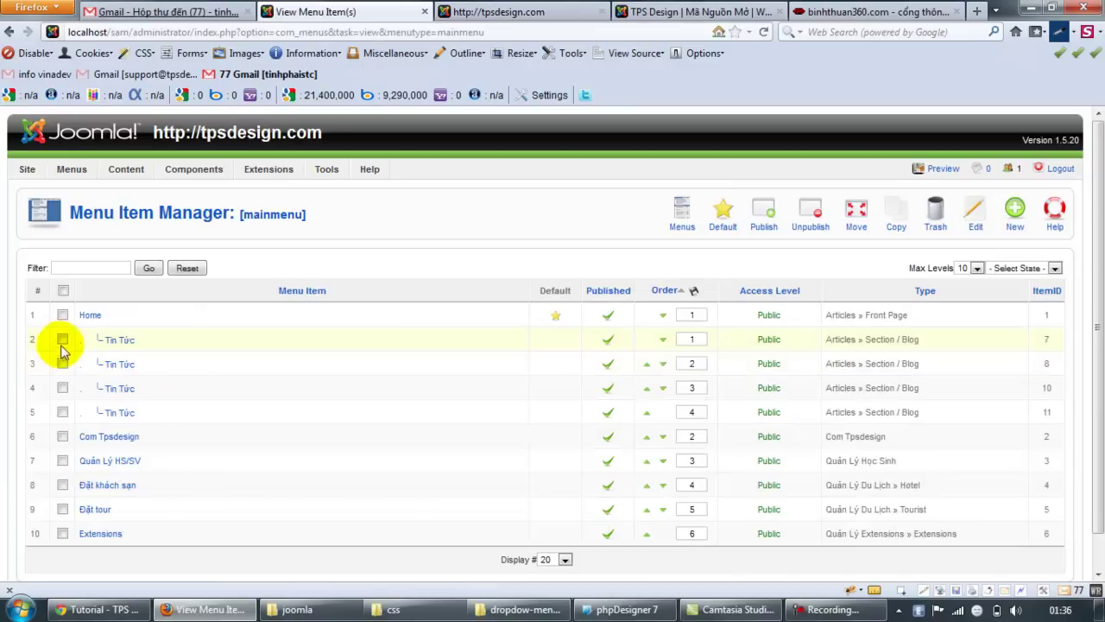
pyautogui.click(63, 393)
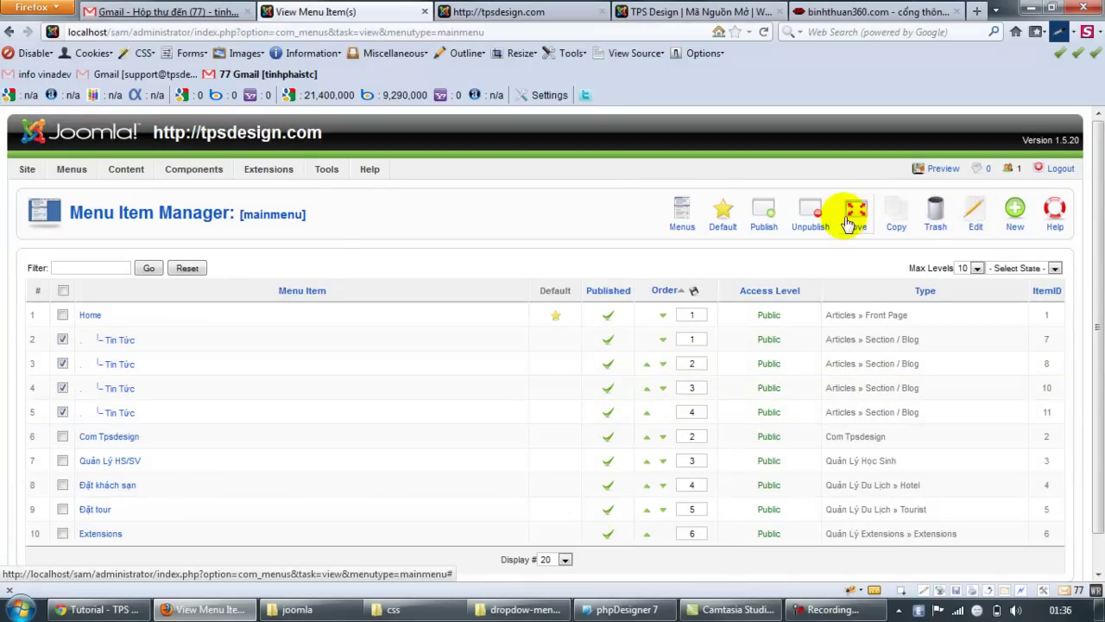
pyautogui.click(935, 222)
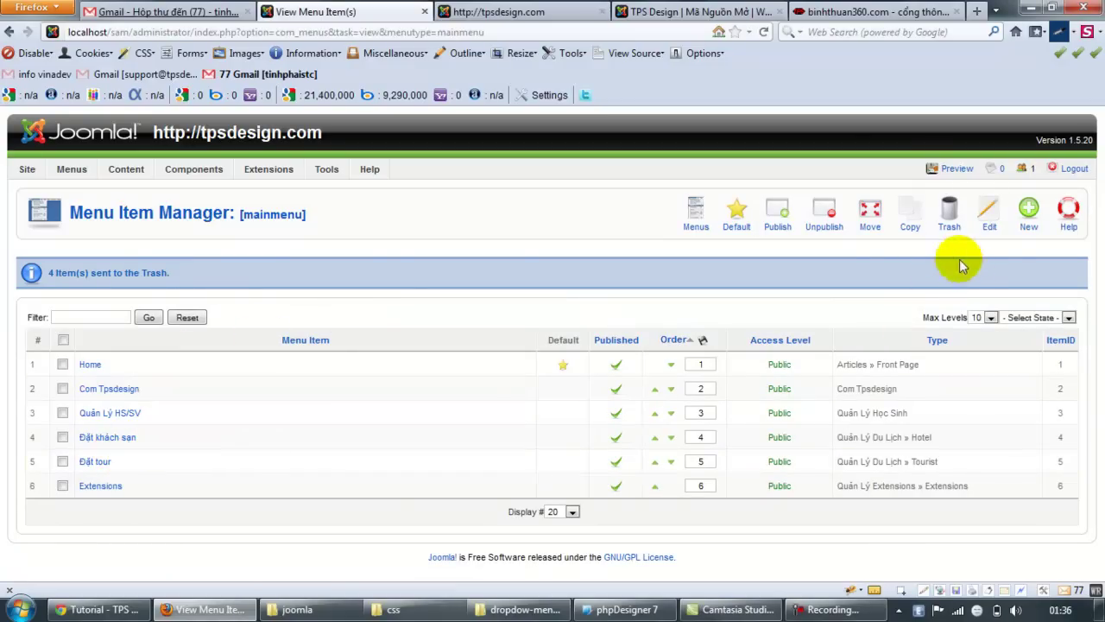
# - Create and save a menu item titled Book, using Quản lý Du Lịch's Tourist Default Layout with Đặt tour as its parent
pyautogui.click(1028, 222)
pyautogui.scroll(-2, 181, 375)
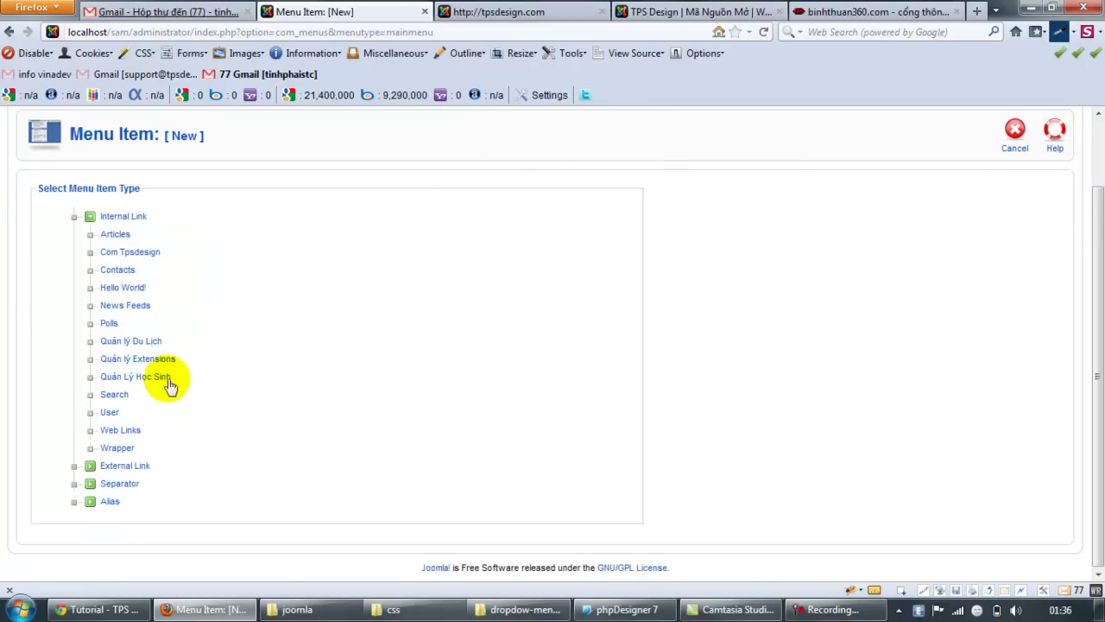
pyautogui.click(141, 346)
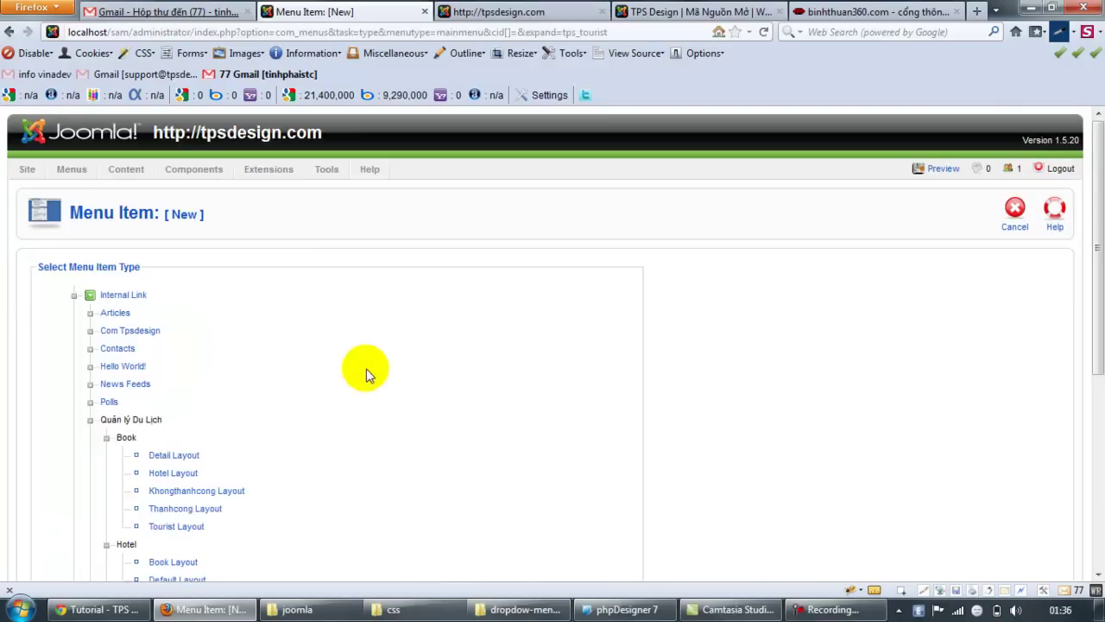
pyautogui.scroll(-4, 345, 369)
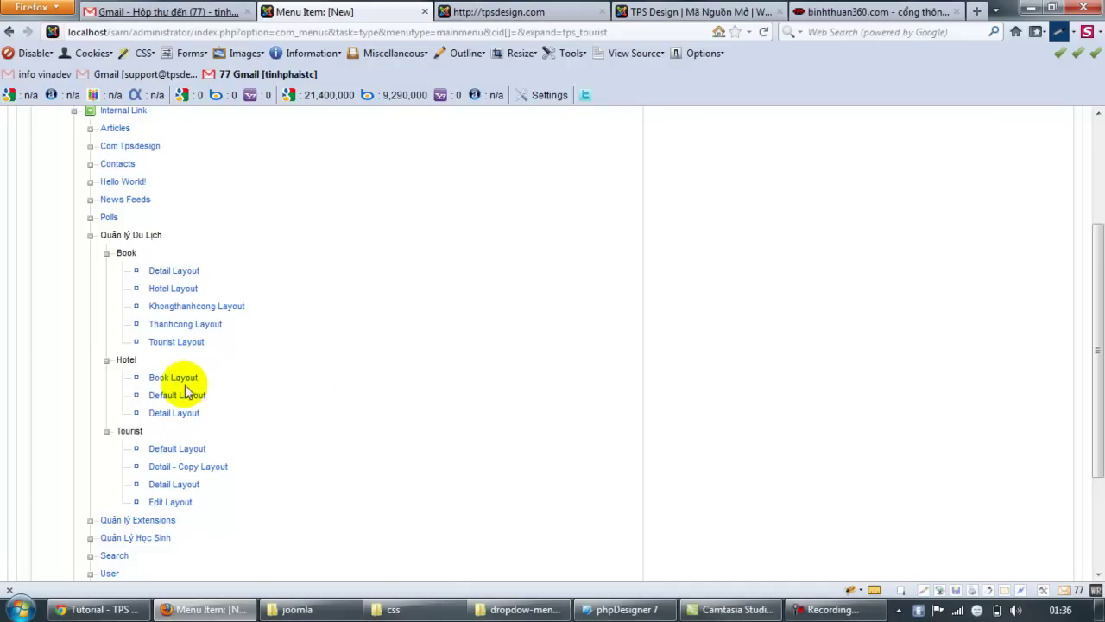
pyautogui.click(183, 450)
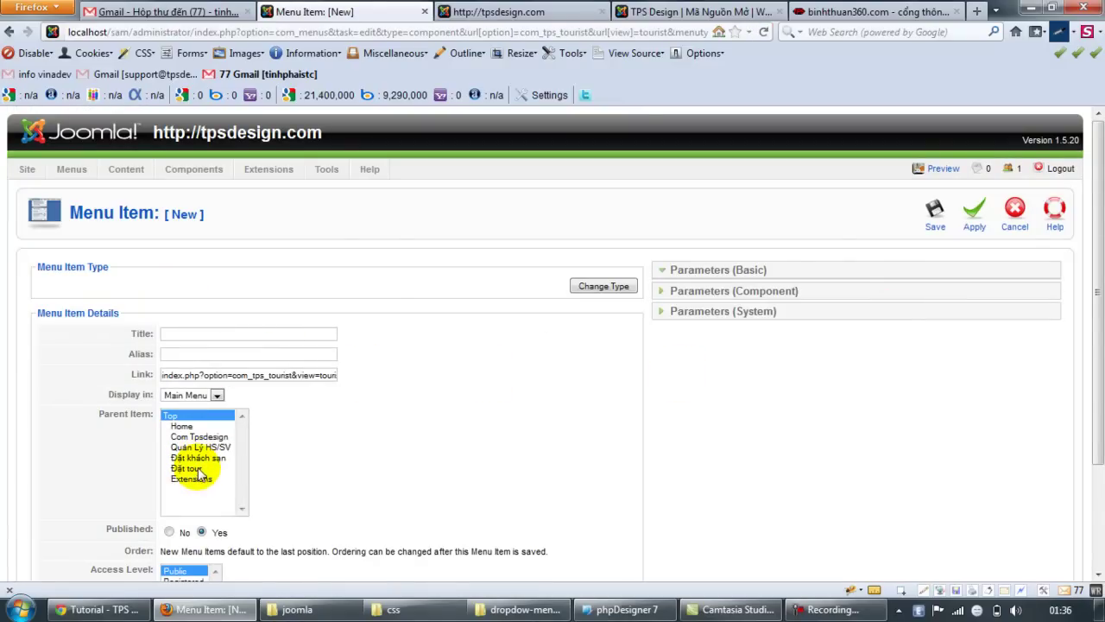
pyautogui.click(200, 469)
pyautogui.click(213, 333)
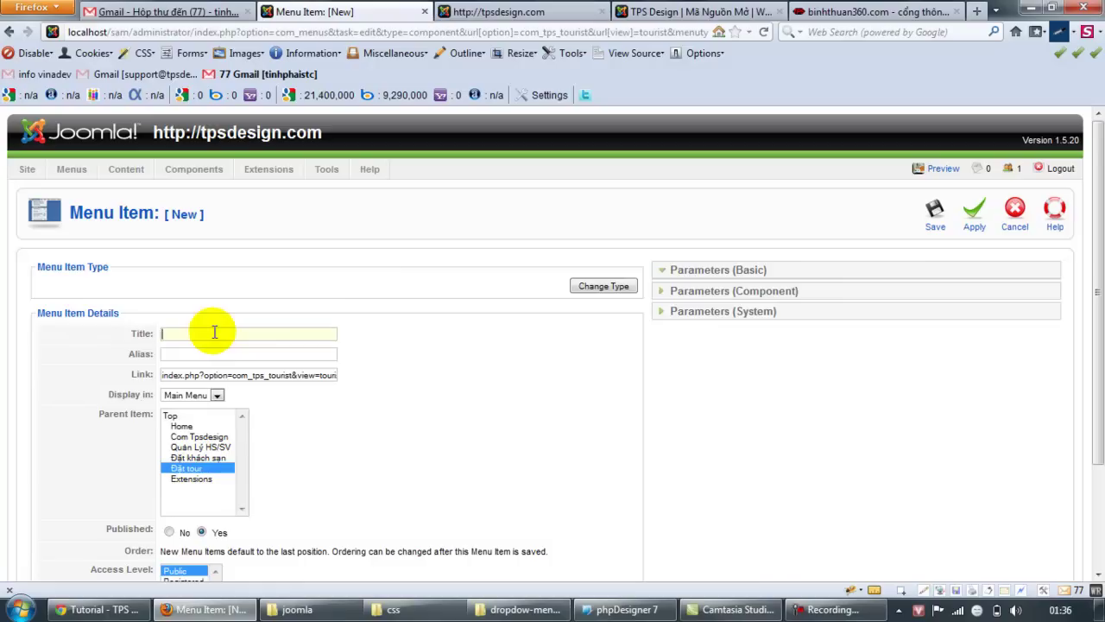
pyautogui.write('Book')
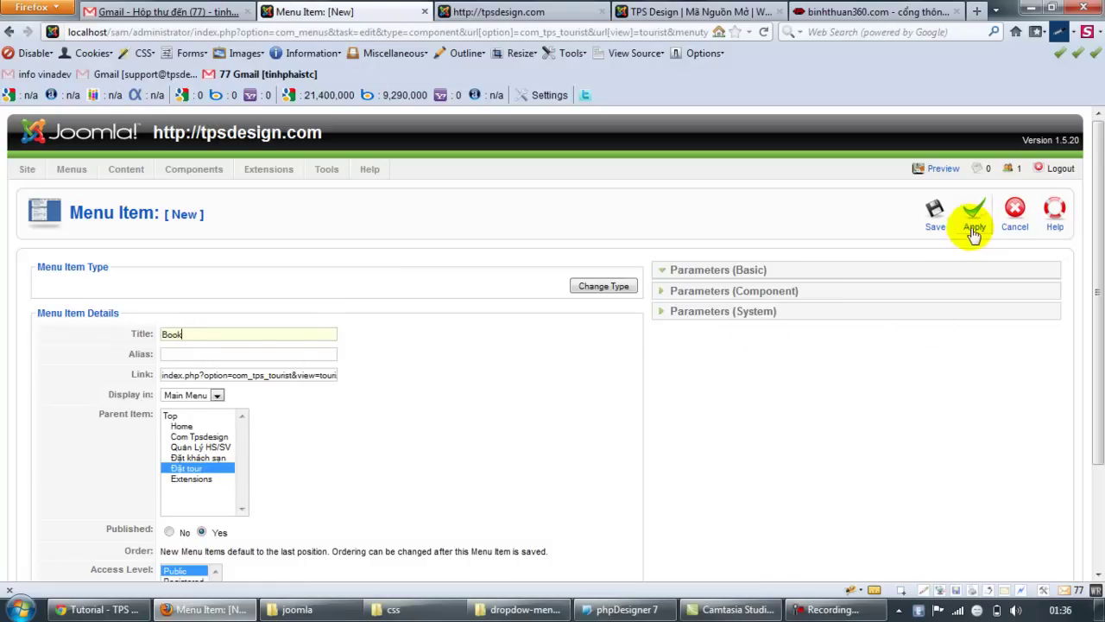
pyautogui.click(936, 221)
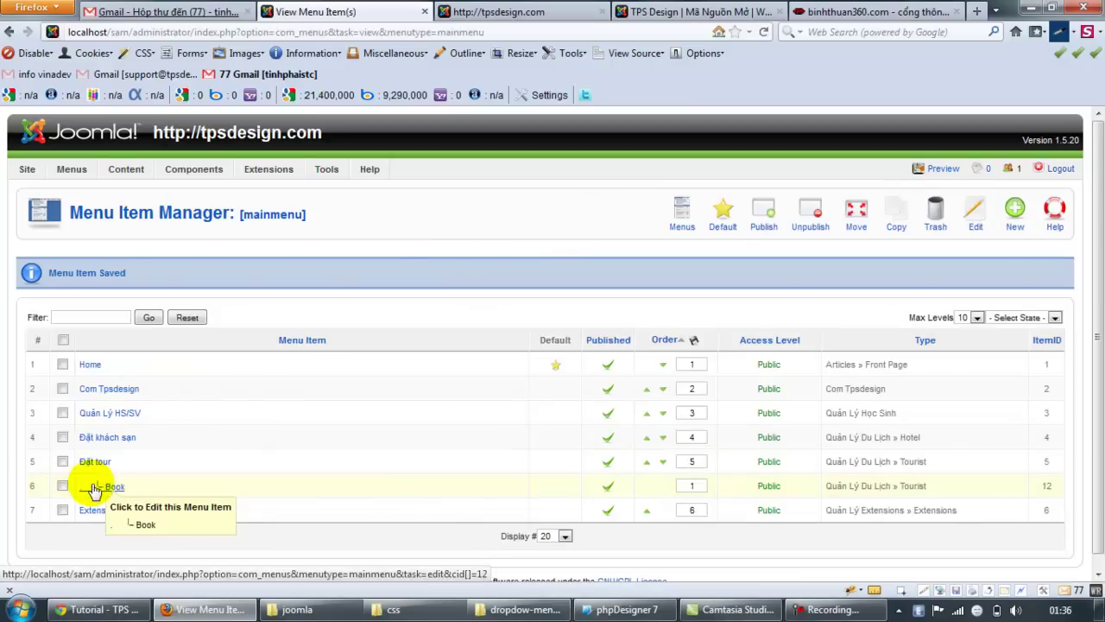
# - Create and save a menu item titled Hotel using the Tourist Default Layout of Quản lý Du Lịch
pyautogui.click(1014, 211)
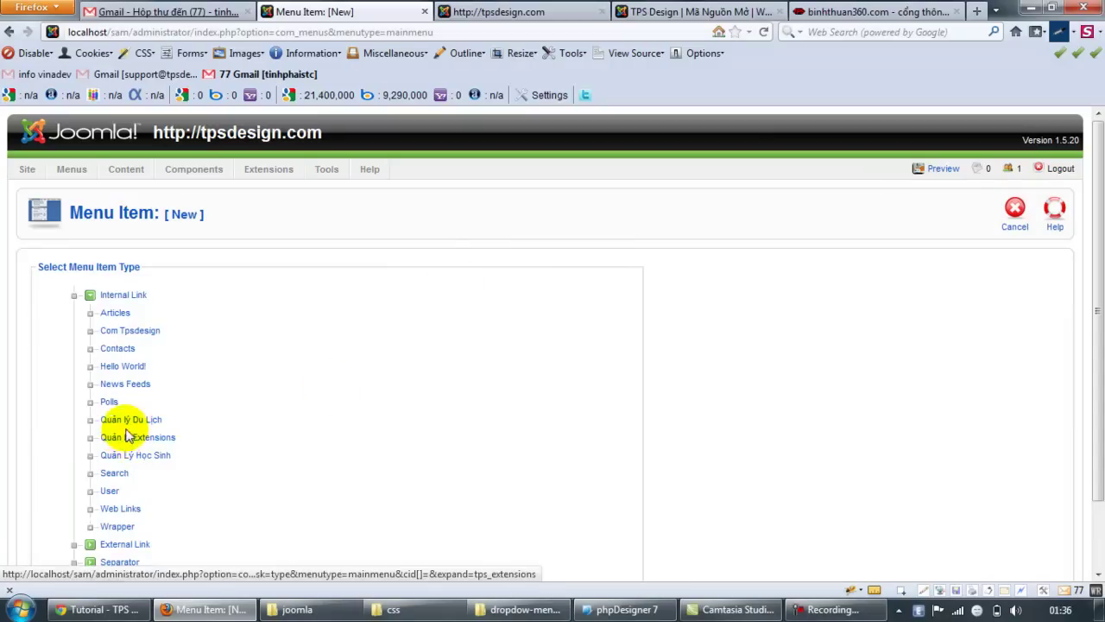
pyautogui.click(126, 421)
pyautogui.scroll(-3, 241, 447)
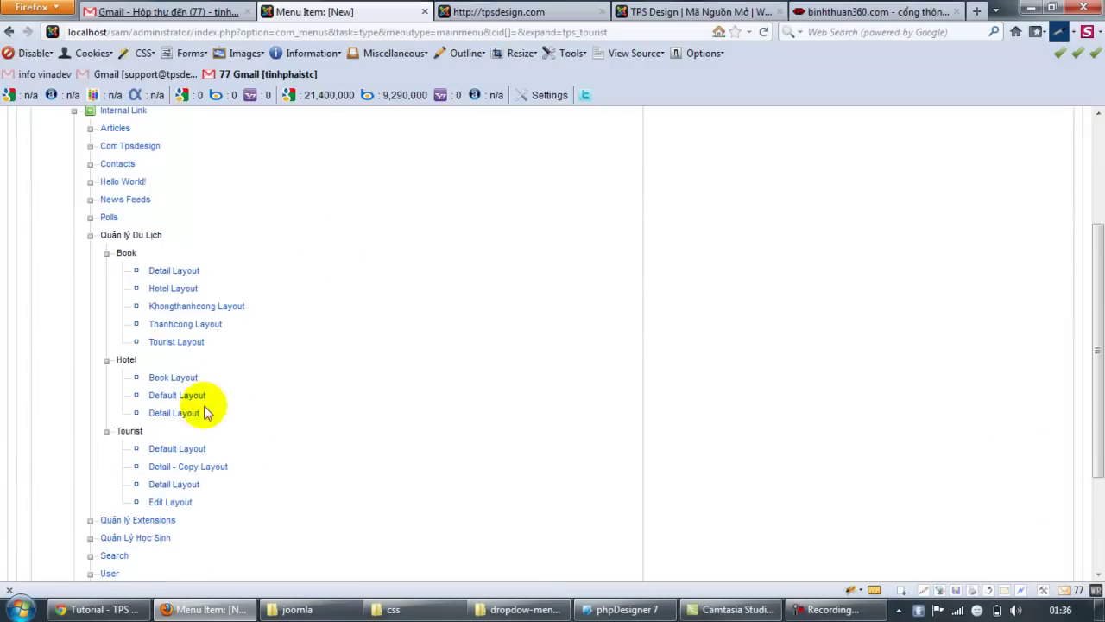
pyautogui.click(161, 447)
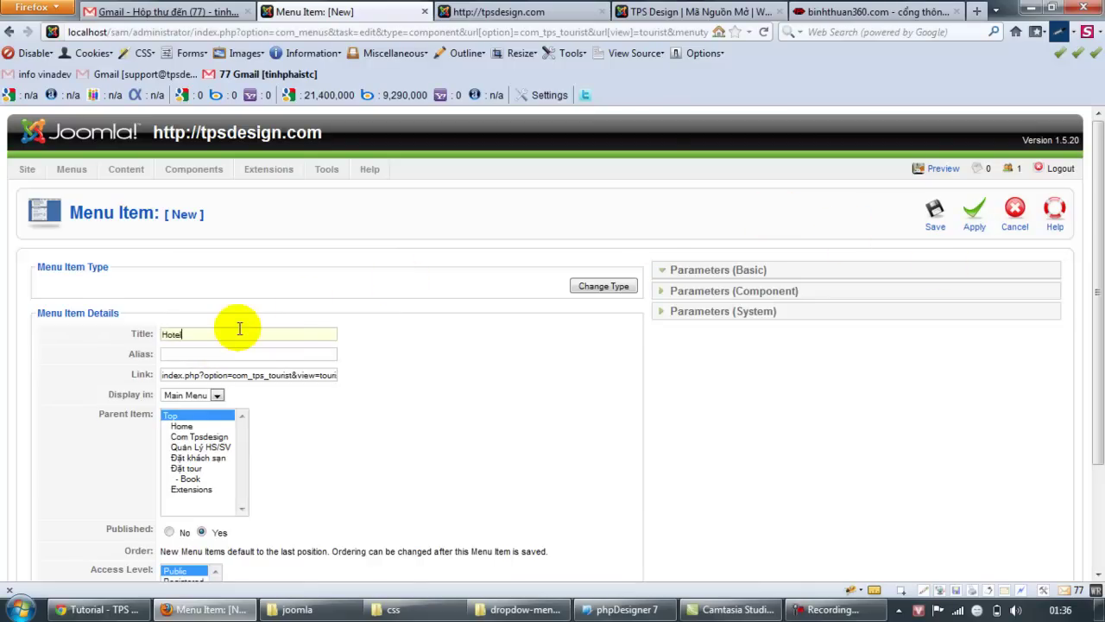
pyautogui.click(935, 204)
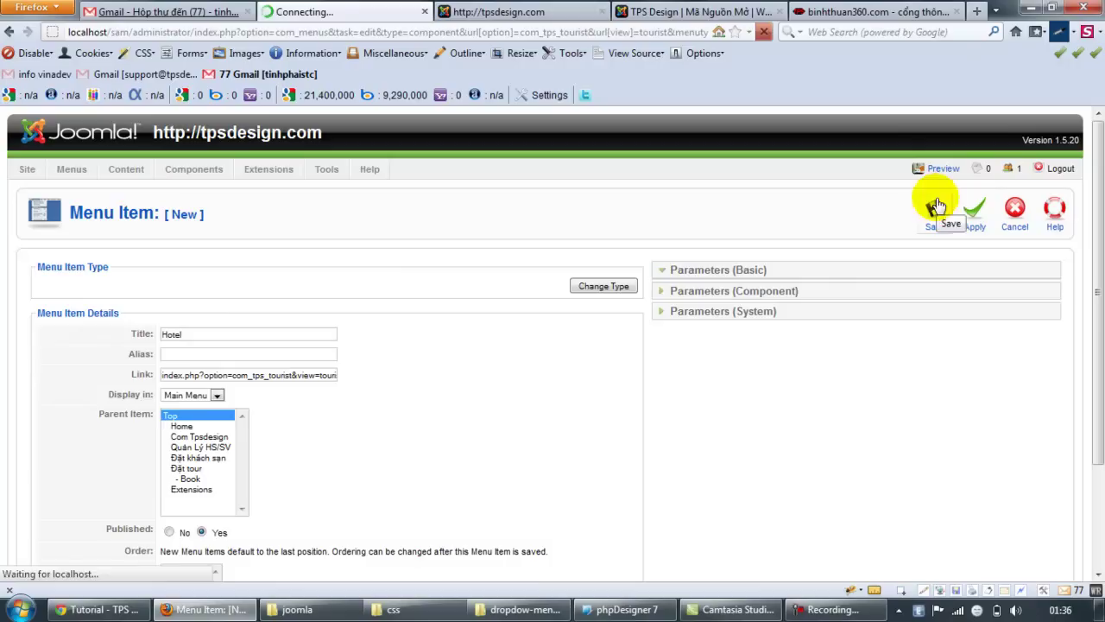
# - Set the Hotel menu item's parent to Đặt tour and save it
pyautogui.click(90, 532)
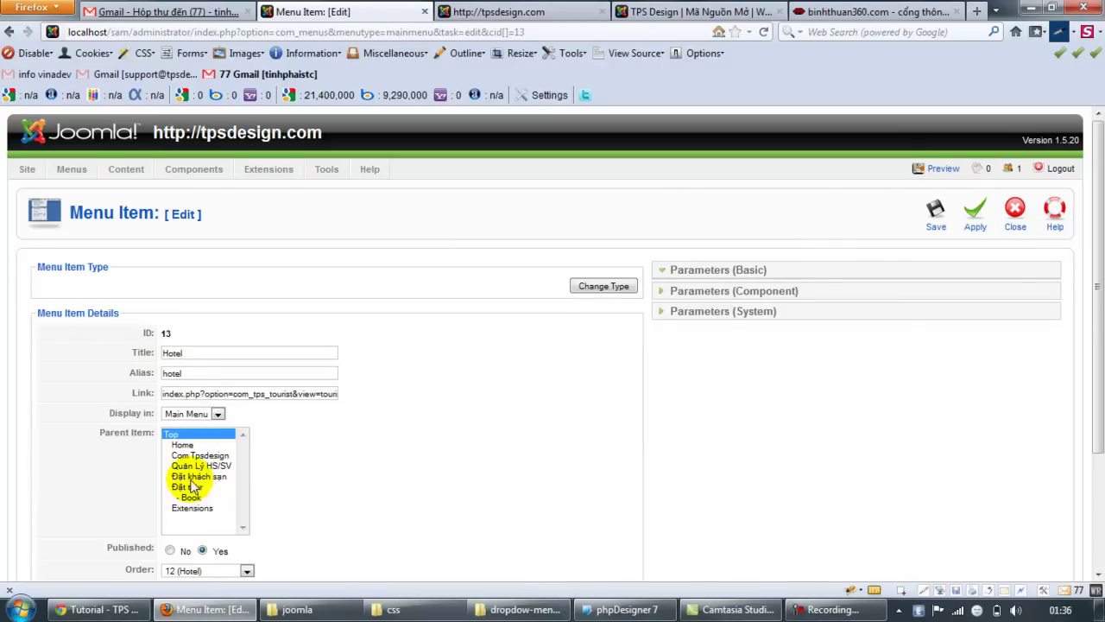
pyautogui.click(192, 486)
pyautogui.click(932, 220)
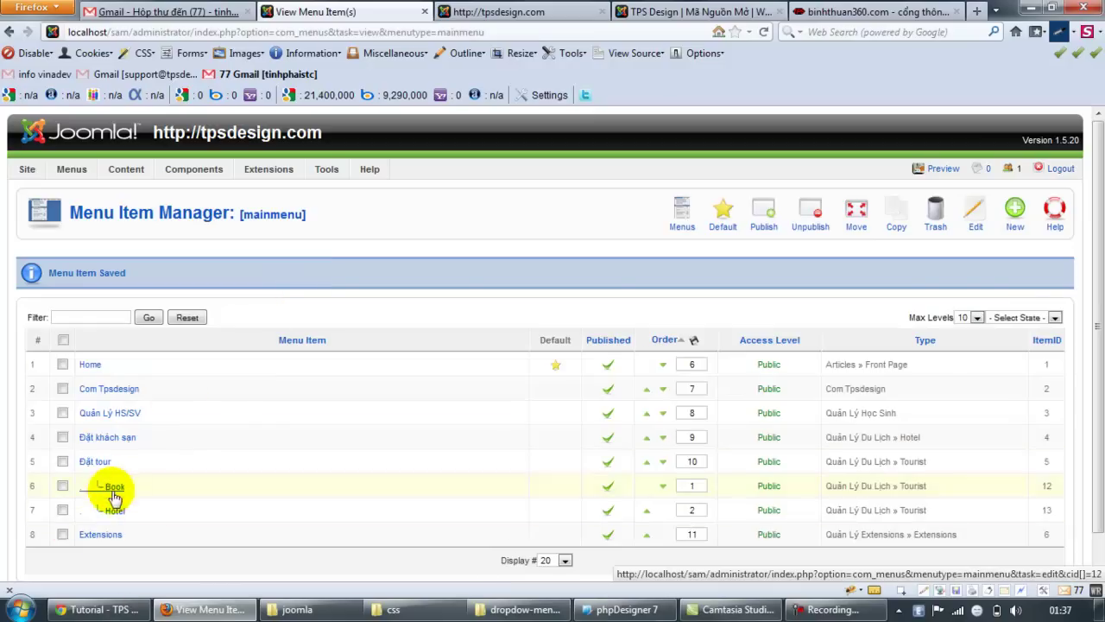
# - Copy the Book and Hotel sub-items of Đặt tour into mainmenu
pyautogui.click(62, 485)
pyautogui.click(62, 510)
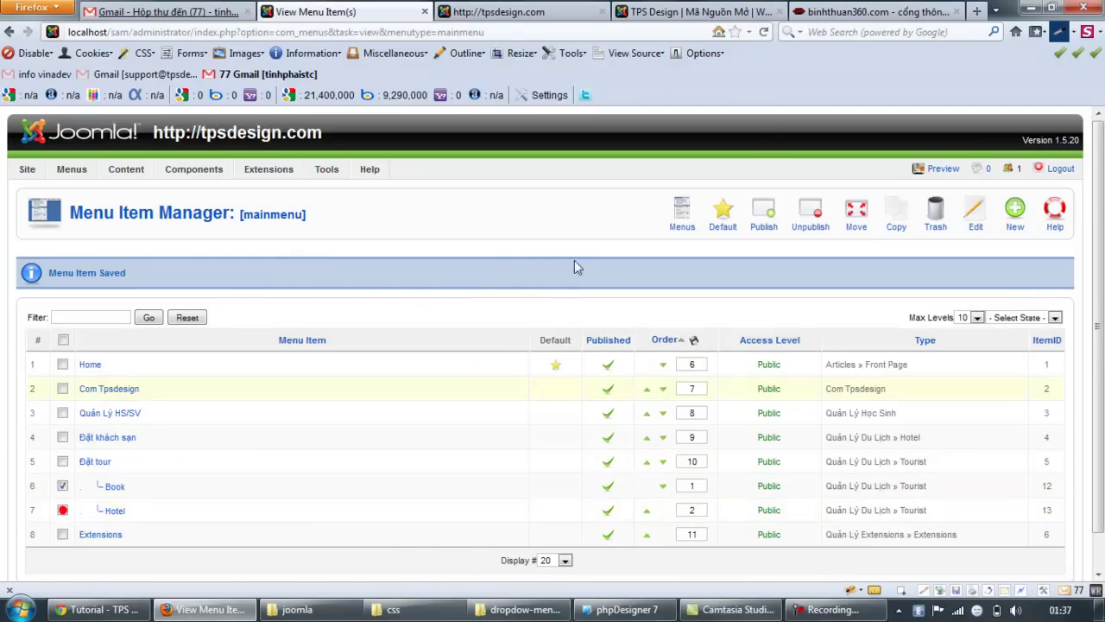
pyautogui.click(896, 223)
pyautogui.click(68, 284)
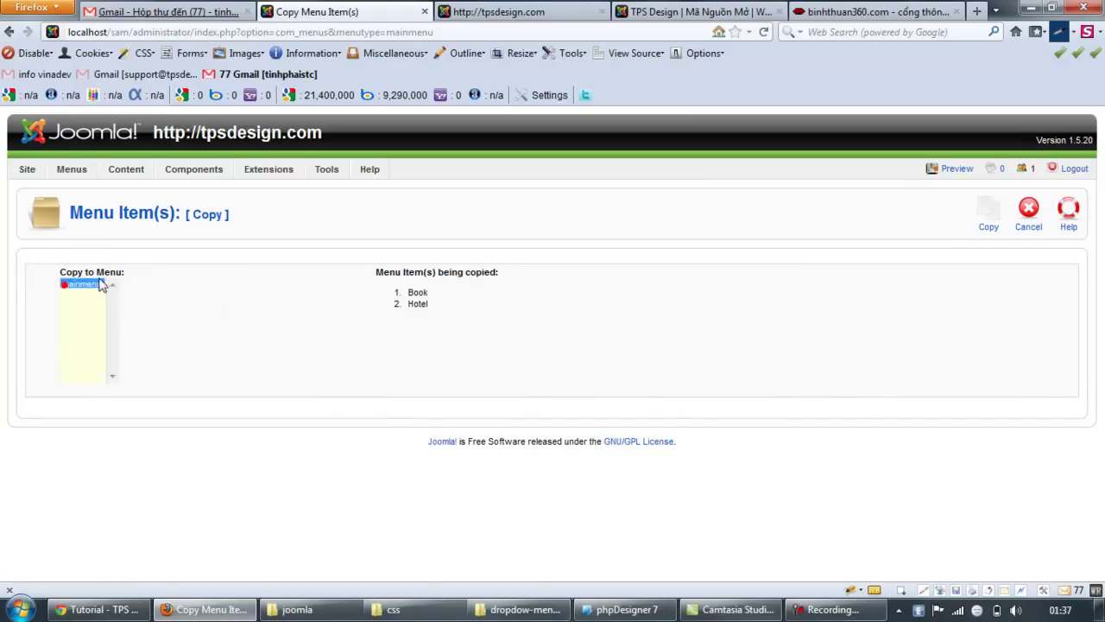
pyautogui.click(984, 216)
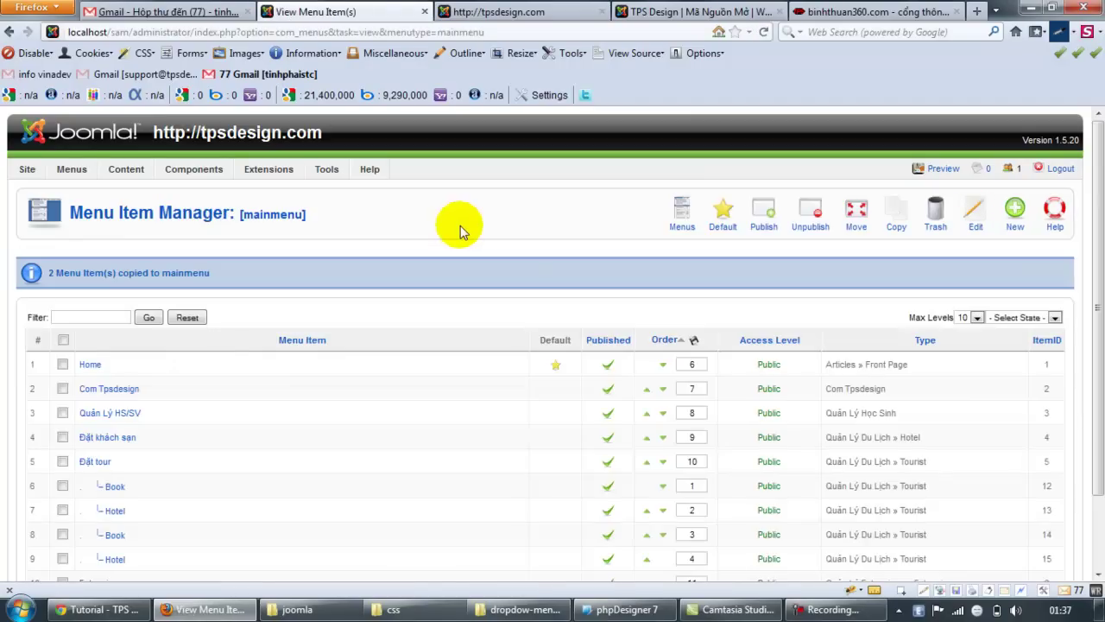
pyautogui.scroll(-2, 351, 345)
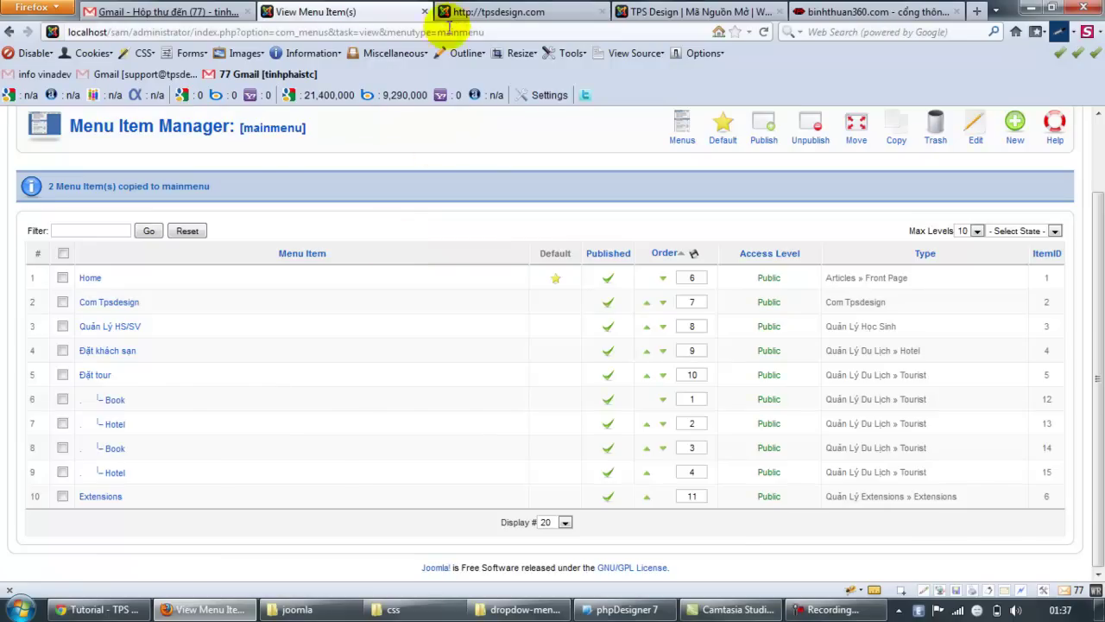
# - Reload the site's front page to check its menu, and return to the Menu Item Manager
pyautogui.click(518, 11)
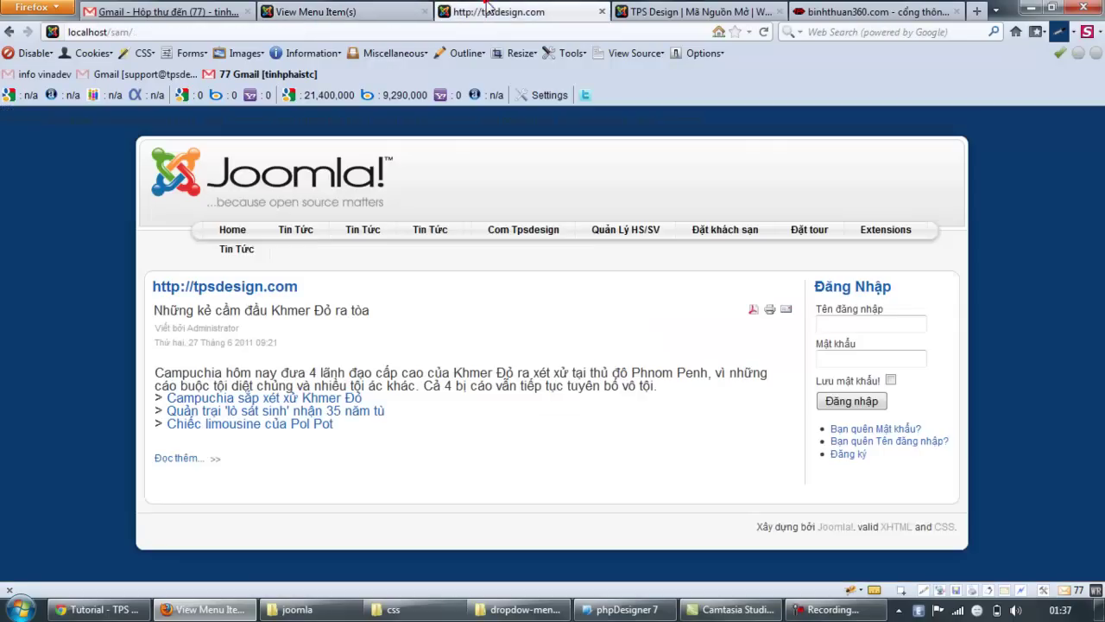
pyautogui.click(766, 33)
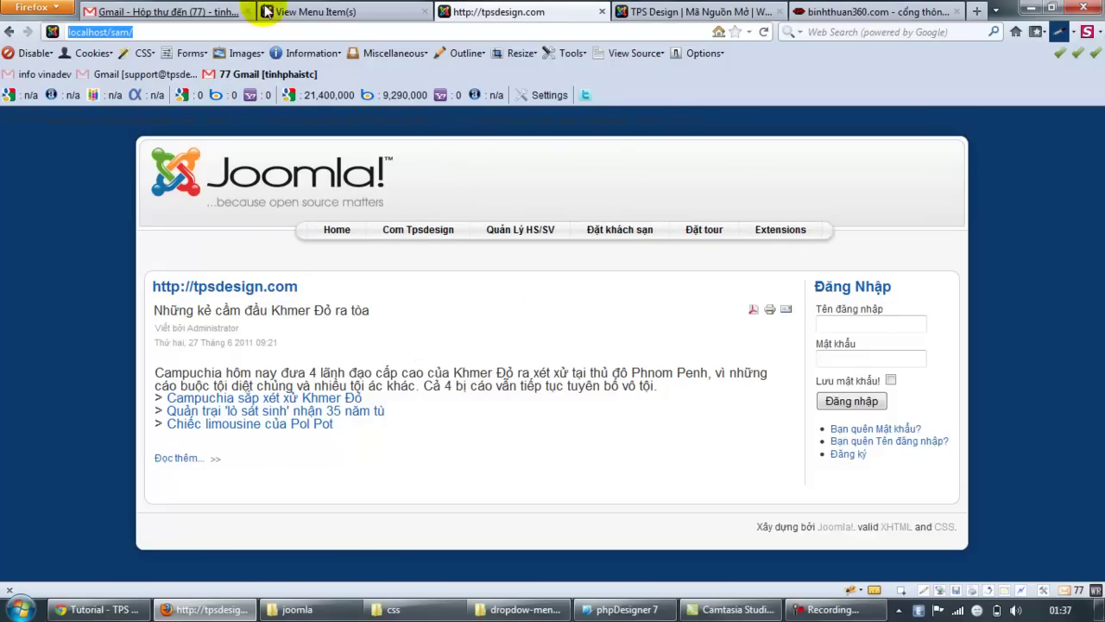
pyautogui.click(309, 10)
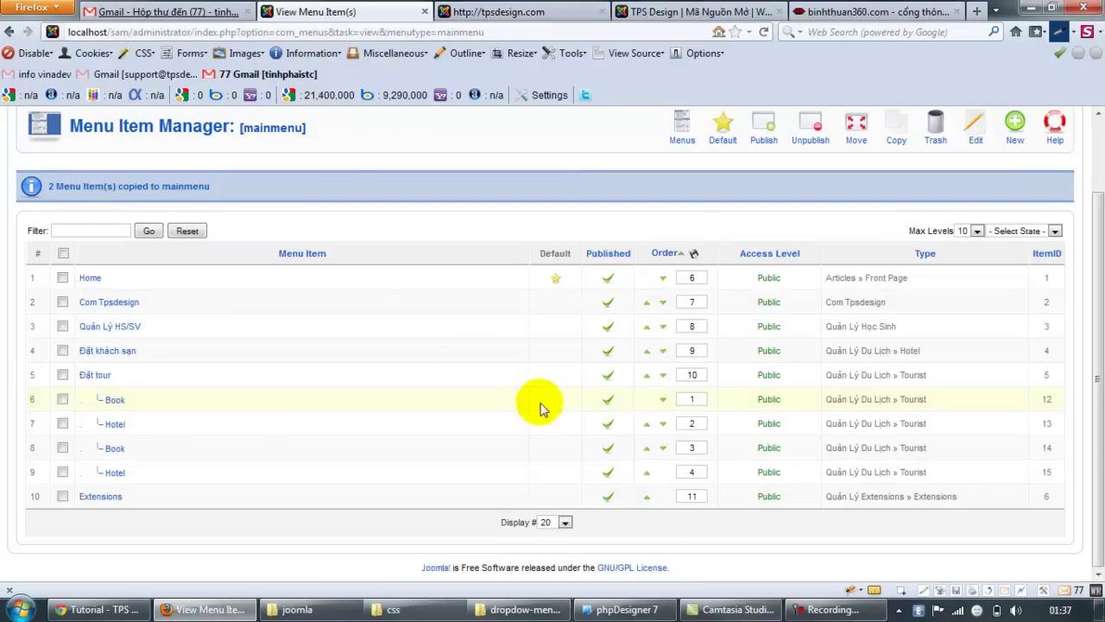
# - Open the Main Menu module for editing from the Module Manager and expand its advanced parameters
pyautogui.moveTo(313, 177)
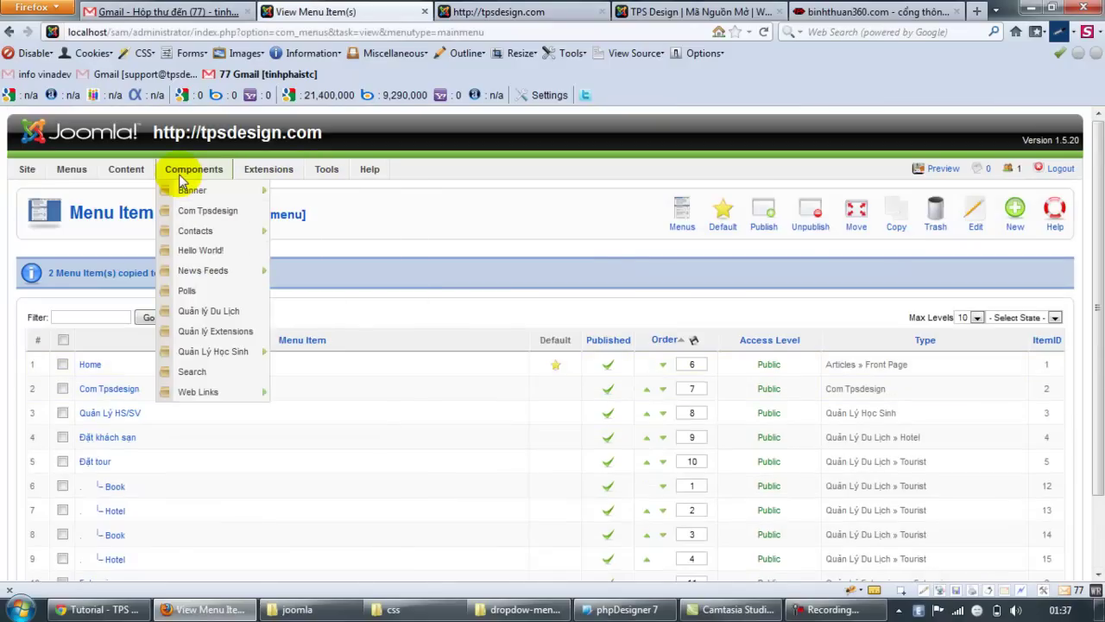
pyautogui.moveTo(277, 177)
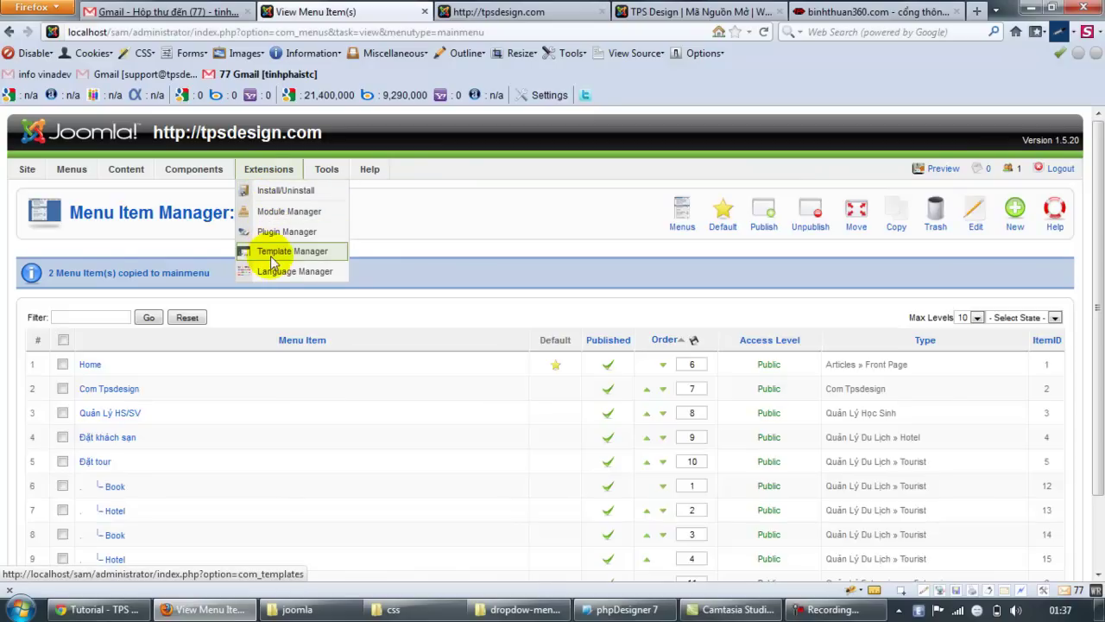
pyautogui.click(276, 211)
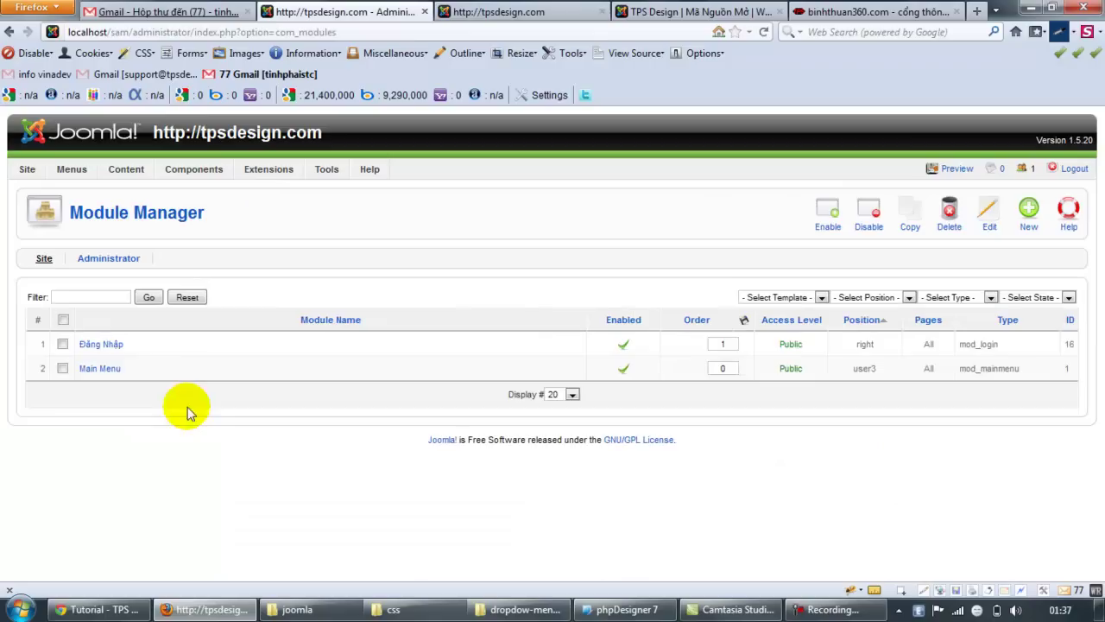
pyautogui.click(101, 369)
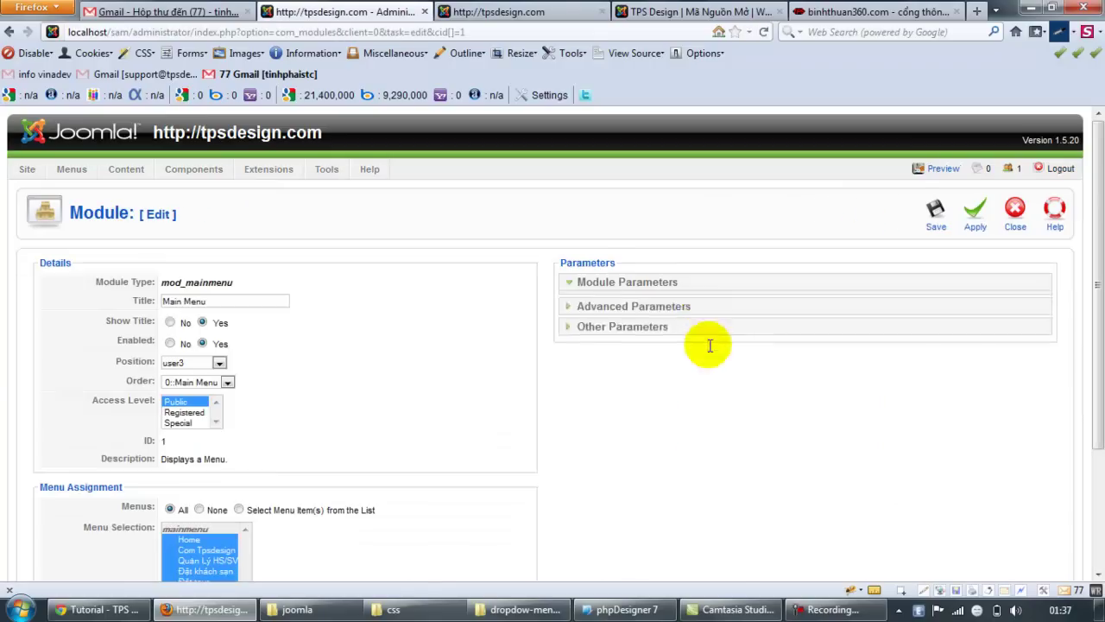
pyautogui.click(630, 465)
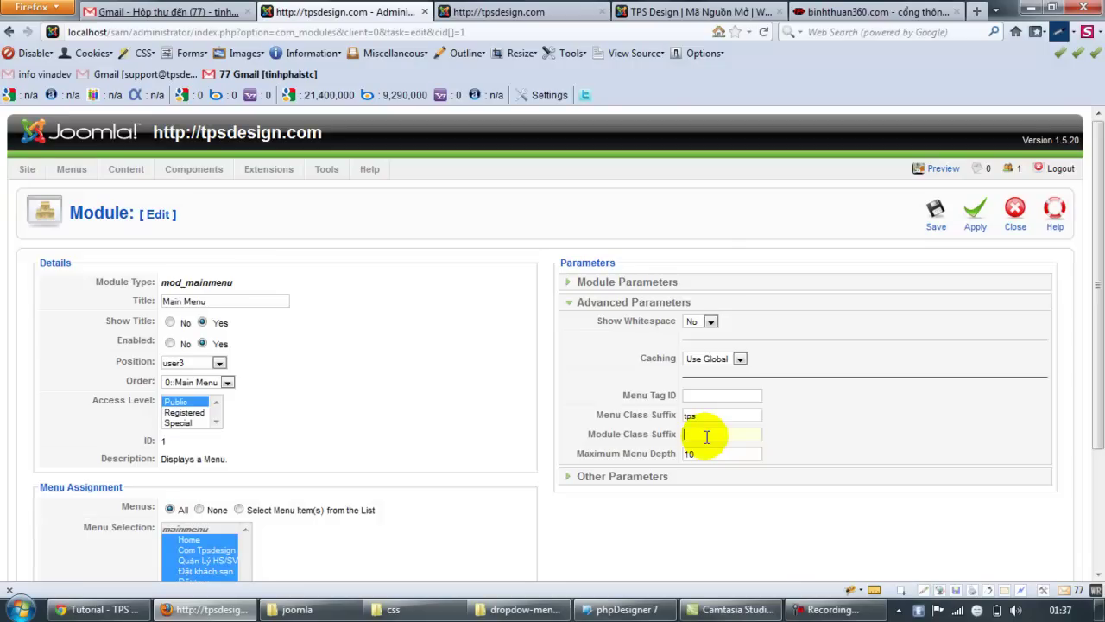
# - Switch to phpDesigner, examine the .menutps selectors in tps-dropdow-menu.css, and return to the module settings in Firefox
pyautogui.click(624, 609)
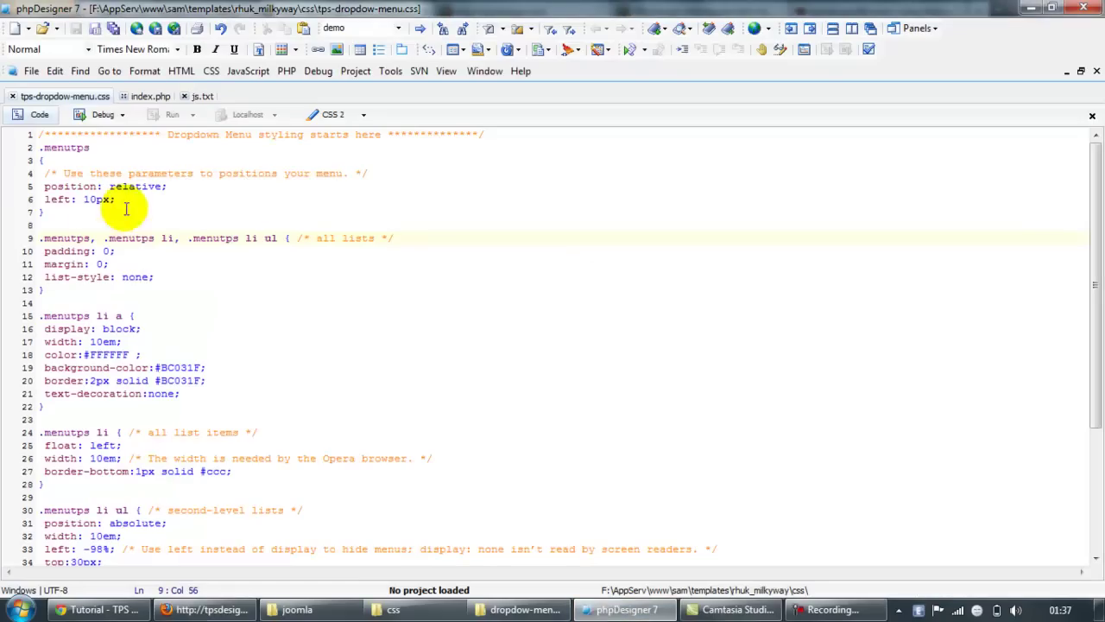
pyautogui.moveTo(62, 241); pyautogui.dragTo(247, 239)
pyautogui.click(254, 239)
pyautogui.moveTo(73, 238); pyautogui.dragTo(320, 241)
pyautogui.click(316, 239)
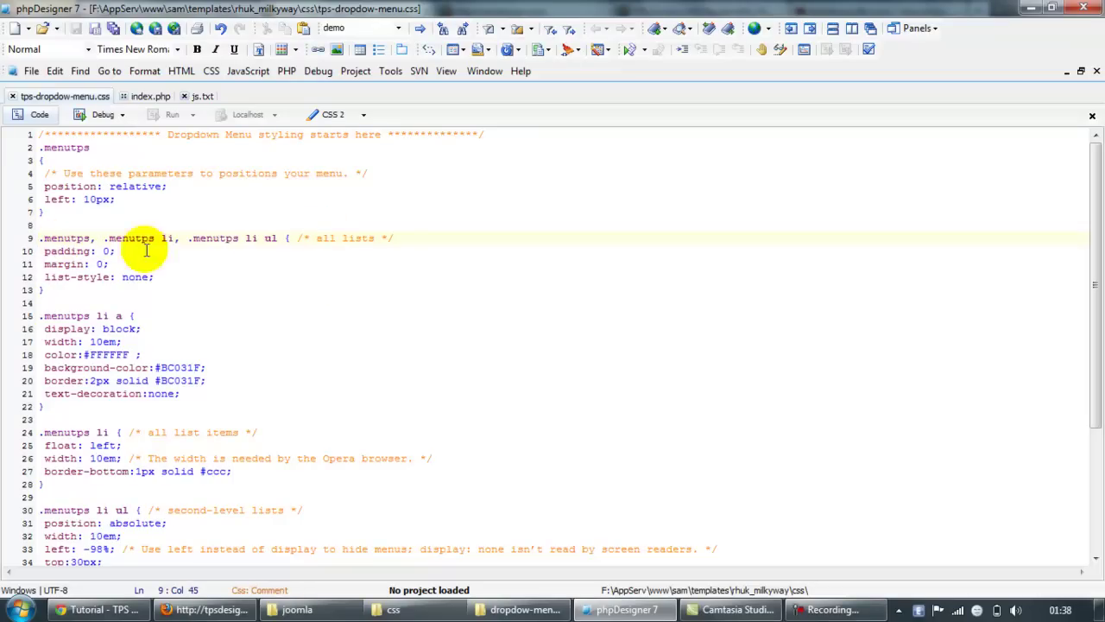
pyautogui.click(621, 609)
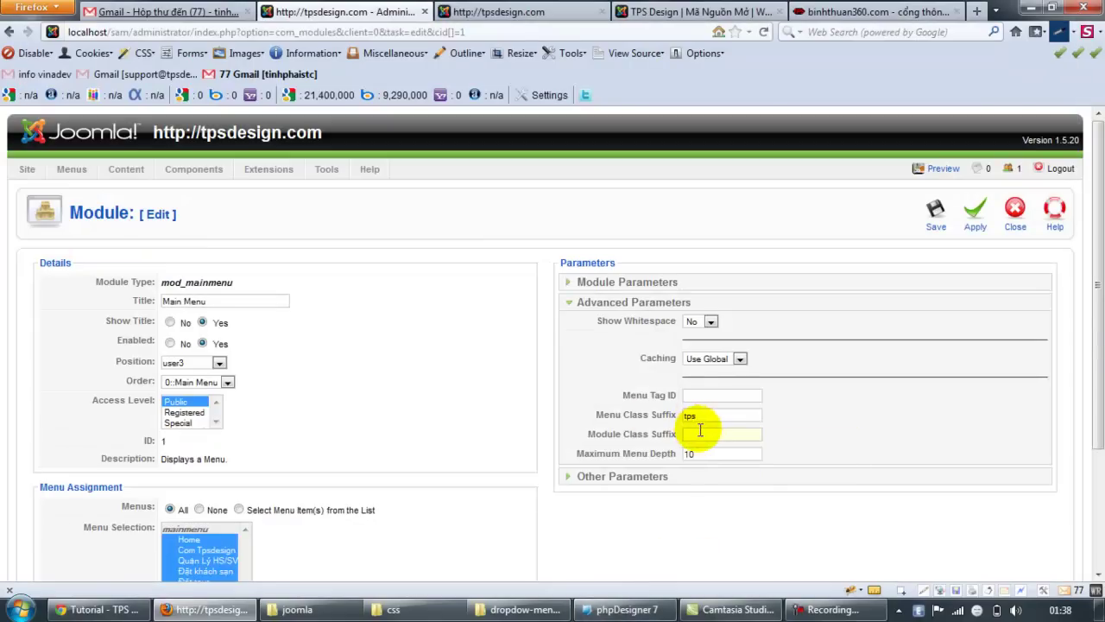
# - Set the Main Menu module's Module Class Suffix to tps
pyautogui.doubleClick(732, 434)
pyautogui.click(737, 434)
pyautogui.click(732, 435)
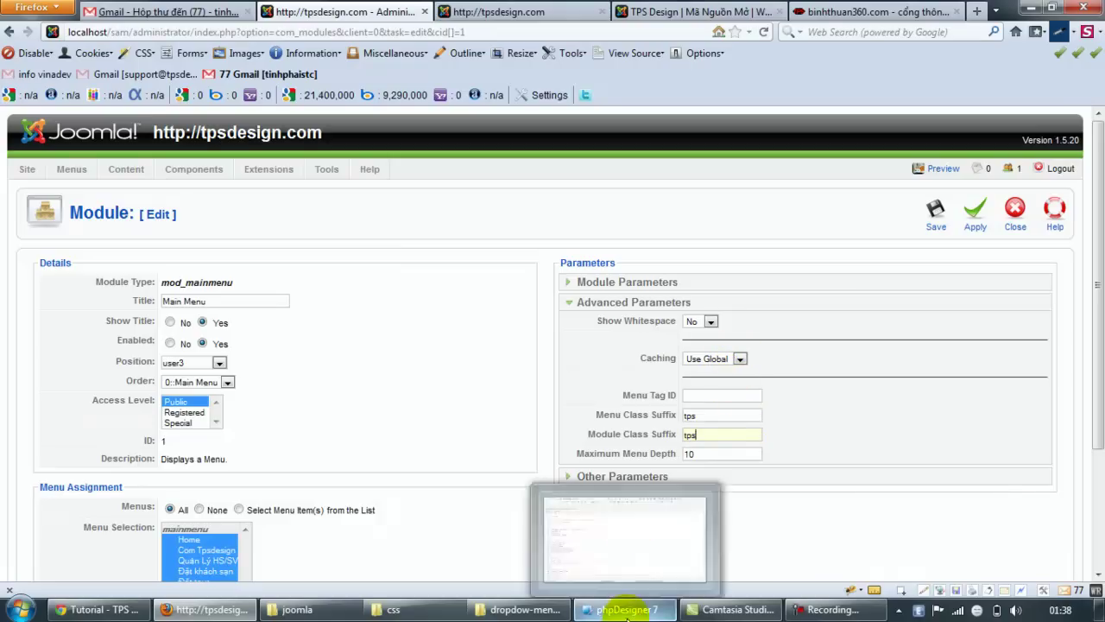
pyautogui.click(829, 407)
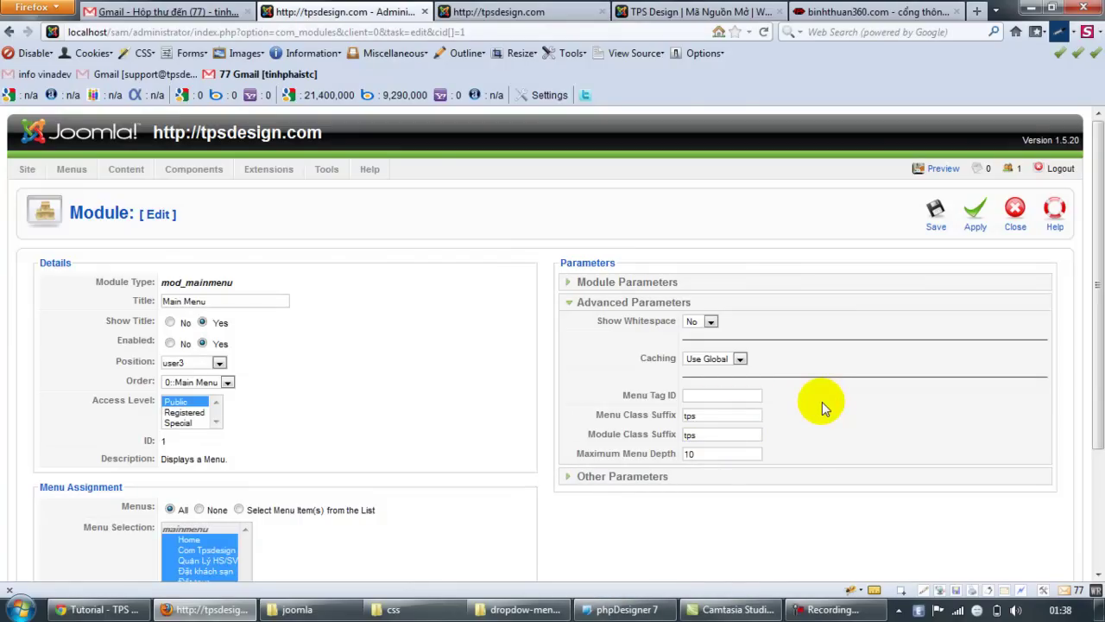
# - Choose List as the Main Menu module's Menu Style
pyautogui.click(649, 285)
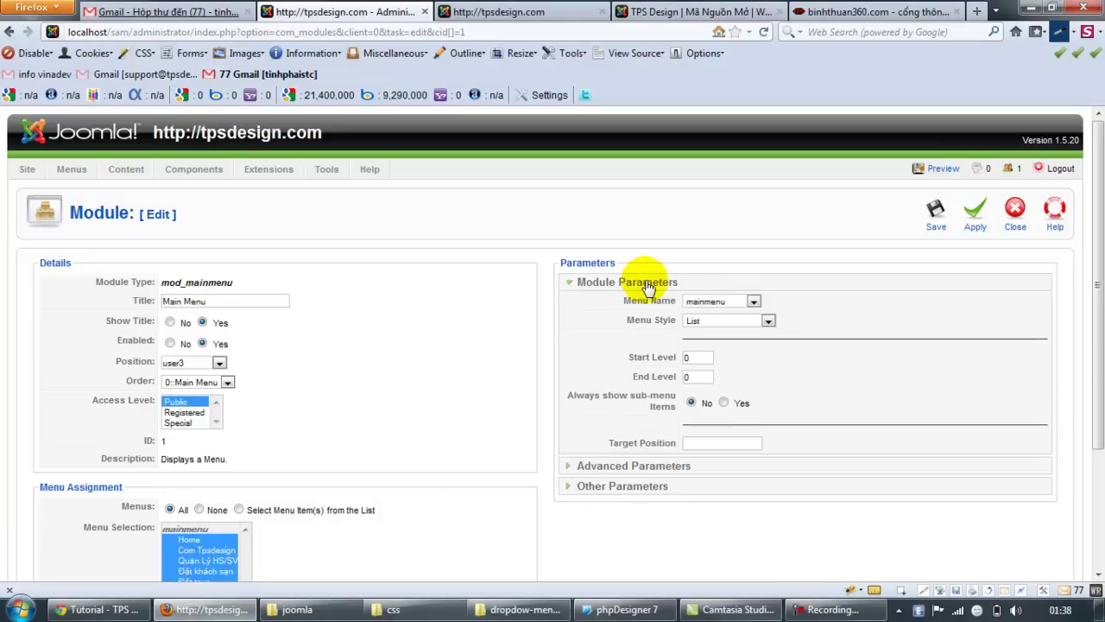
pyautogui.click(715, 321)
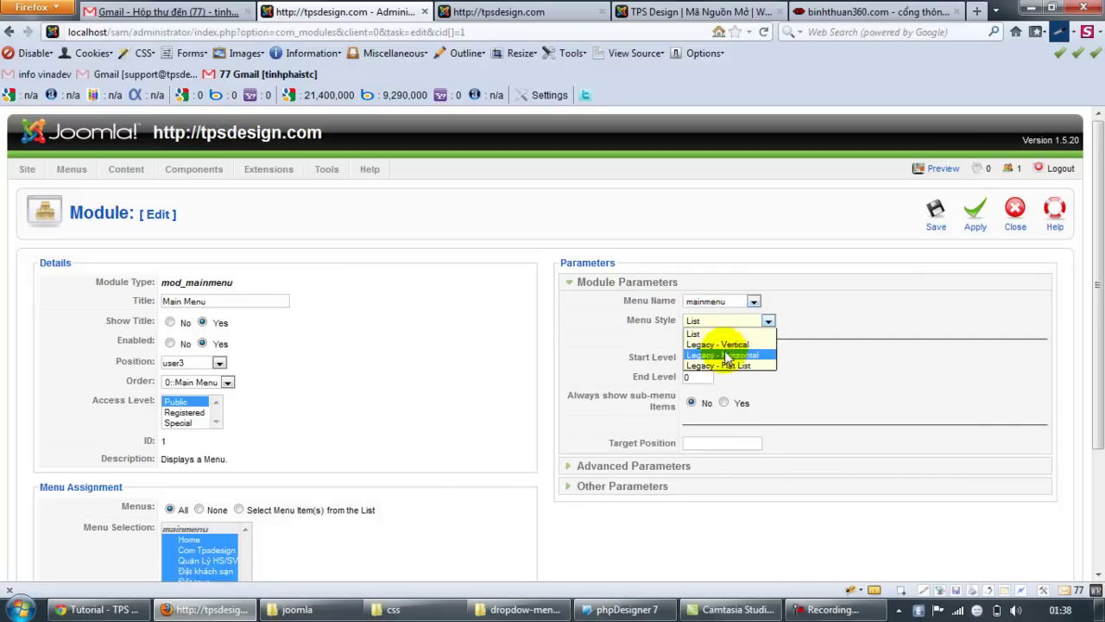
pyautogui.click(716, 334)
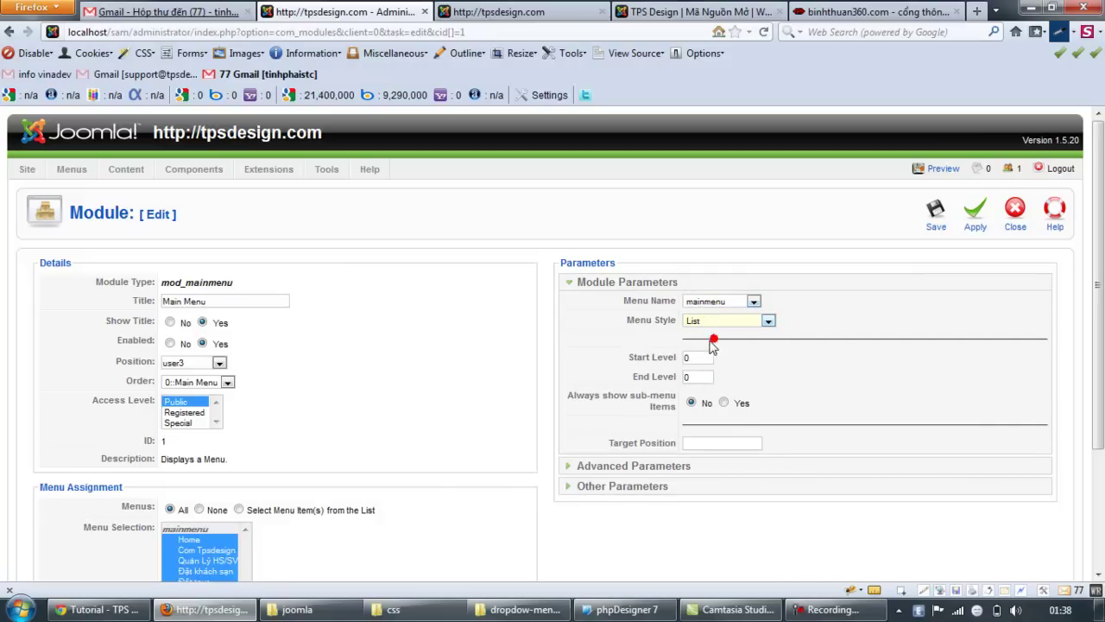
# - Check the Expand Menu setting in the module's other parameters, and save the Main Menu module
pyautogui.click(619, 472)
pyautogui.click(638, 476)
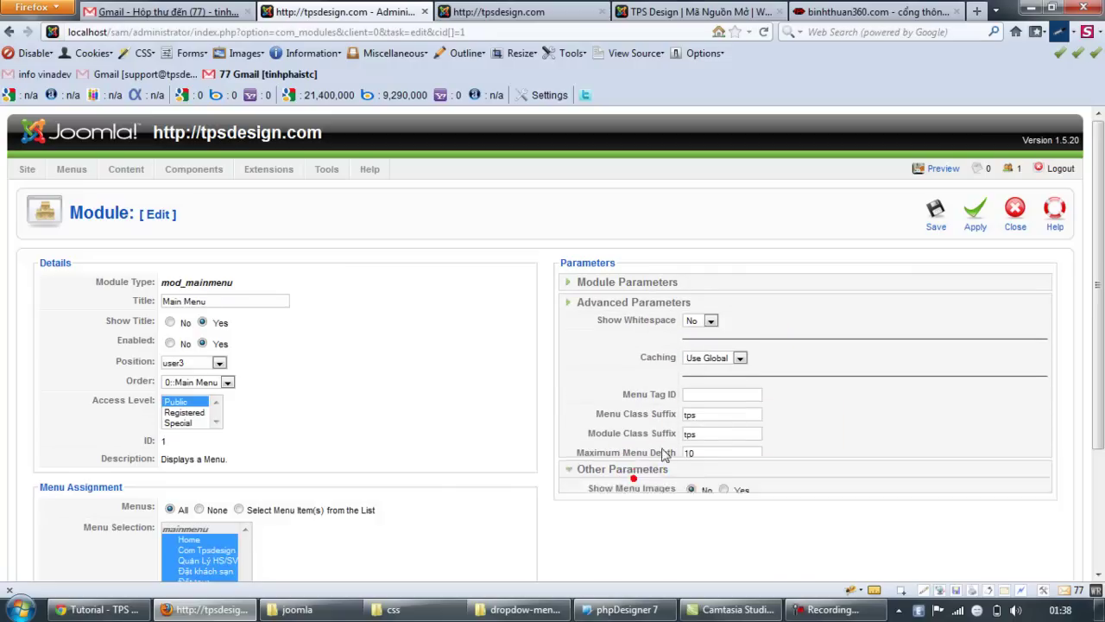
pyautogui.moveTo(623, 408)
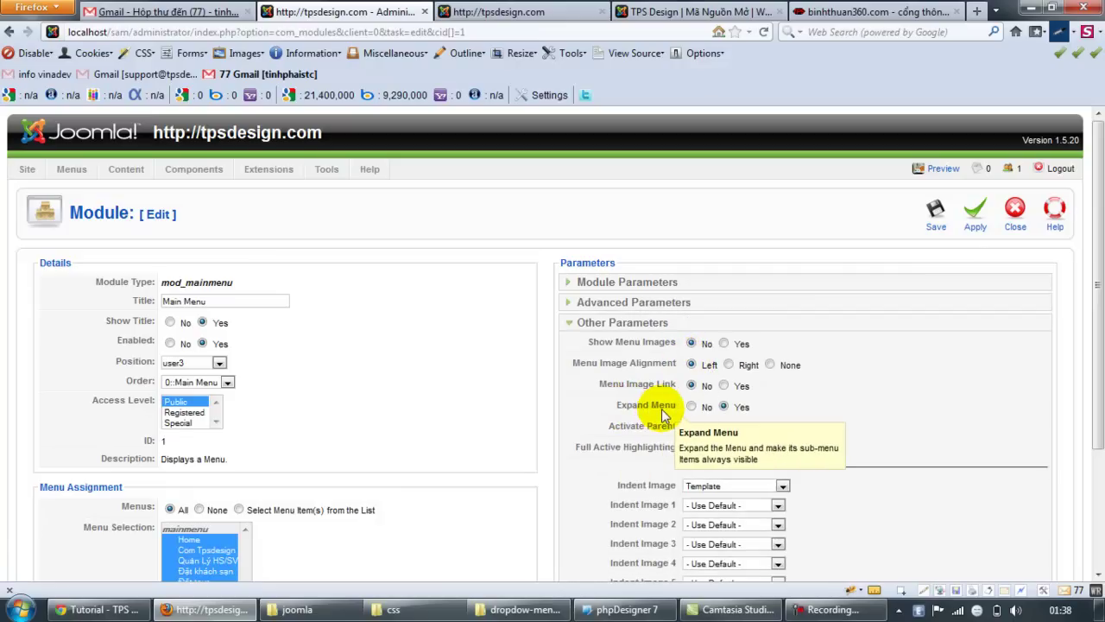
pyautogui.click(787, 317)
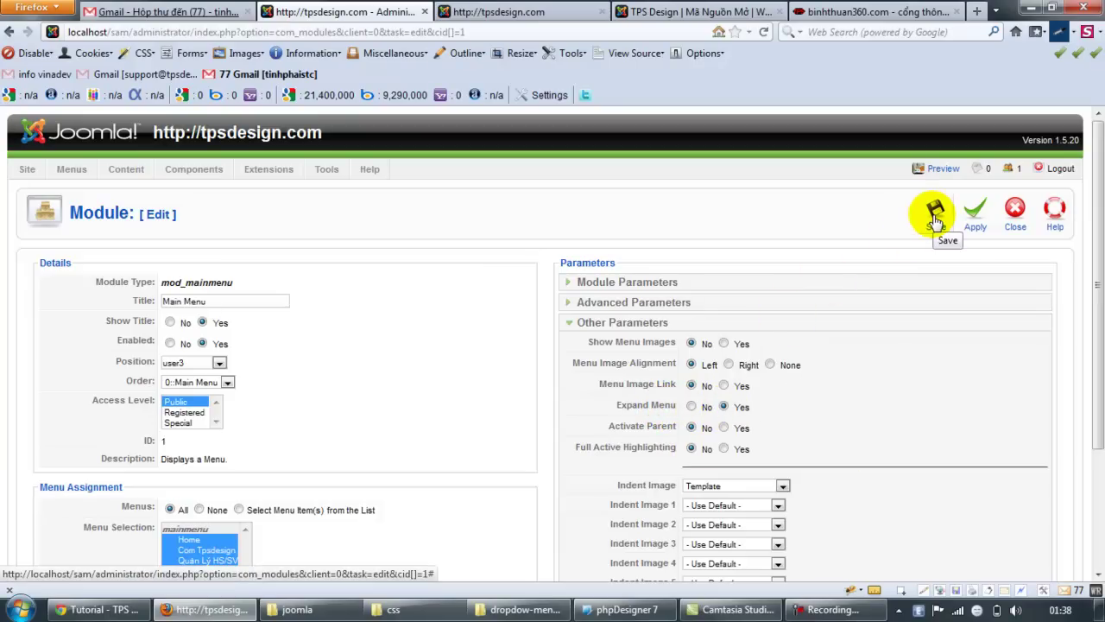
pyautogui.click(973, 216)
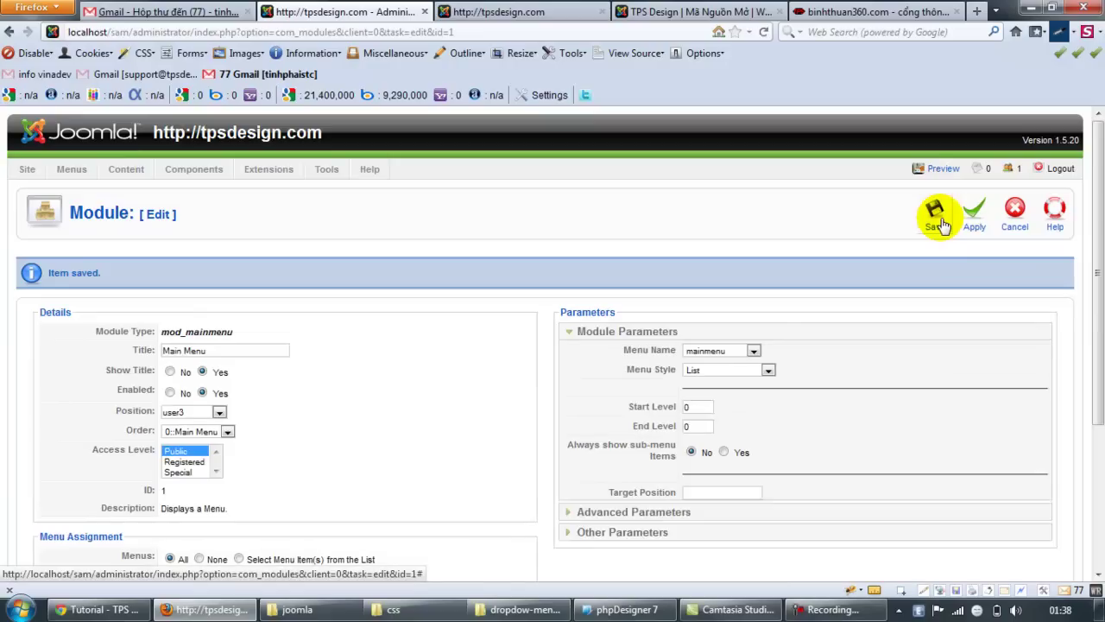
pyautogui.click(934, 212)
# - Open the Main Menu's item list and look over its sub-items
pyautogui.moveTo(76, 173)
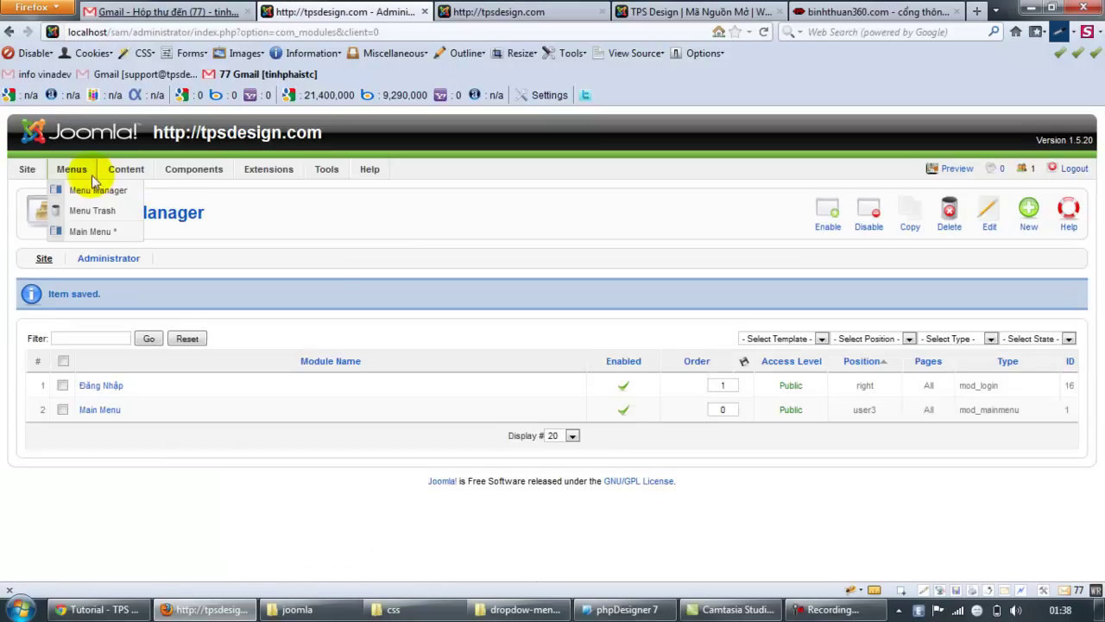
pyautogui.click(90, 234)
pyautogui.scroll(-1, 358, 420)
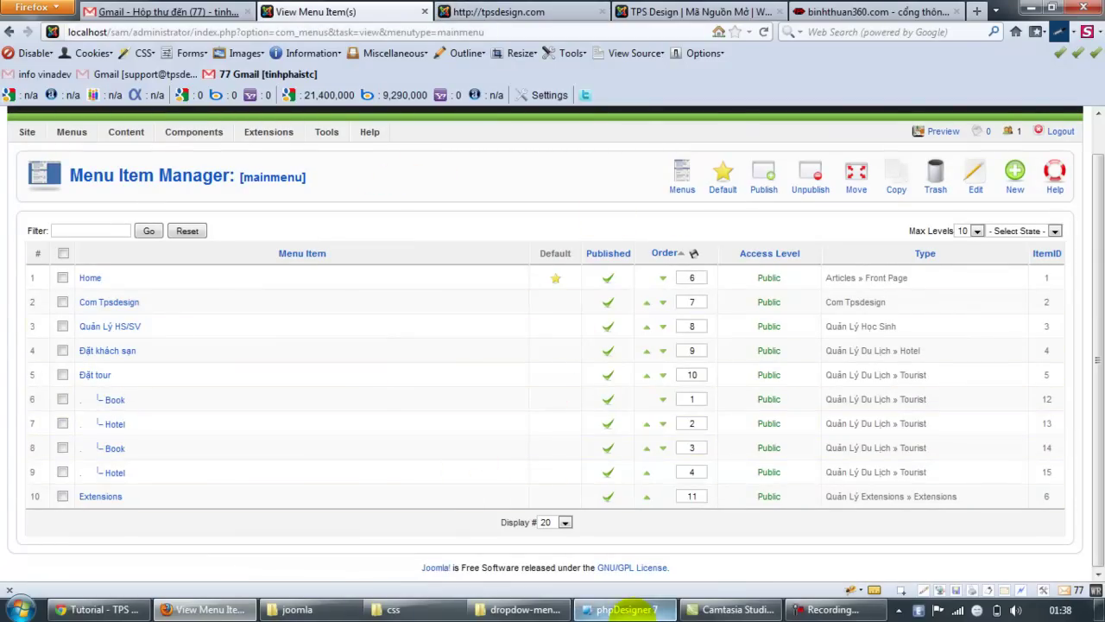
# - Switch to phpDesigner and examine the stylesheet links in the head of index.php, especially the tps-dropdow-menu.css line
pyautogui.click(626, 610)
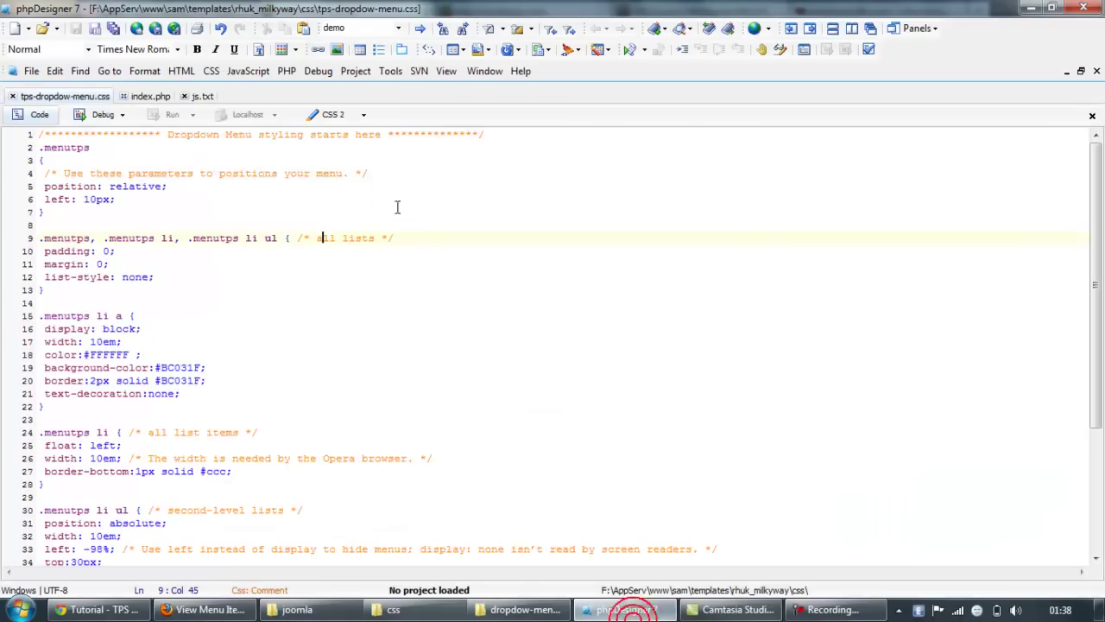
pyautogui.click(151, 95)
pyautogui.scroll(8, 211, 298)
pyautogui.scroll(1, 211, 298)
pyautogui.scroll(-2, 217, 296)
pyautogui.moveTo(51, 328); pyautogui.dragTo(478, 329)
pyautogui.click(601, 328)
pyautogui.click(585, 329)
pyautogui.moveTo(565, 342); pyautogui.dragTo(407, 343)
pyautogui.click(412, 343)
pyautogui.moveTo(853, 341); pyautogui.dragTo(57, 341)
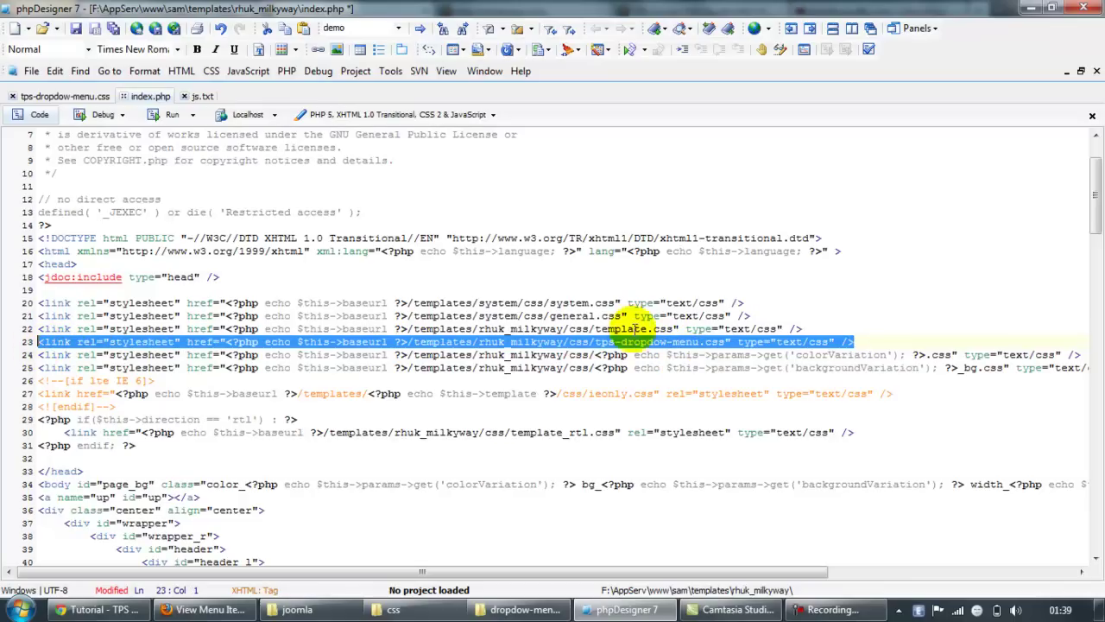
# - Locate the tps-dropdow-menu stylesheet in rhuk_milkyway's css folder in Windows Explorer, and highlight its link line in index.php
pyautogui.click(380, 609)
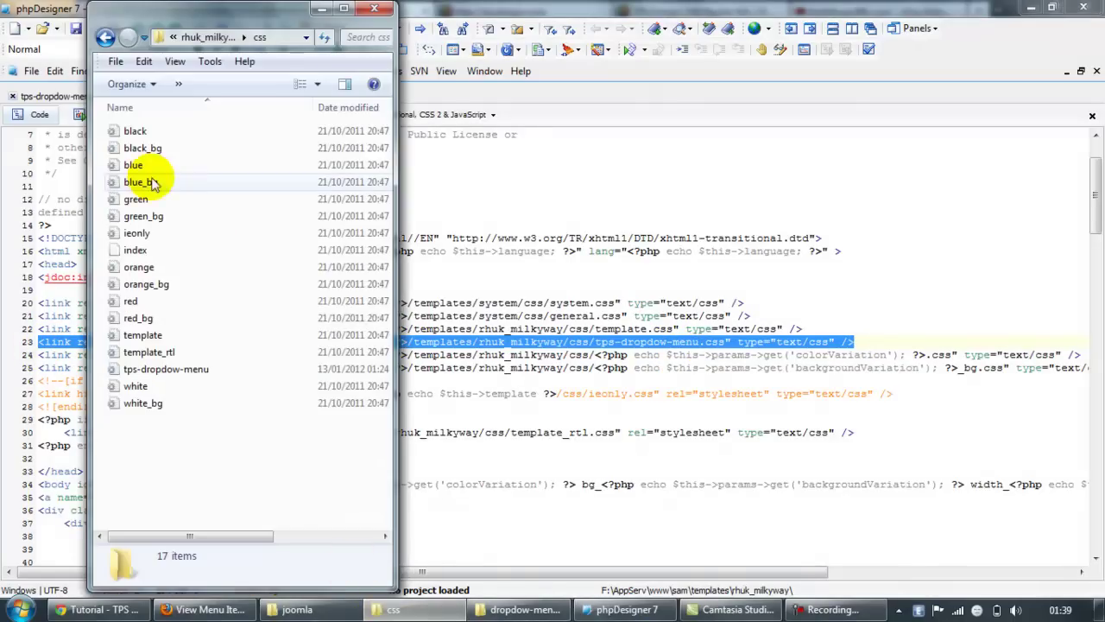
pyautogui.rightClick(234, 486)
pyautogui.click(277, 342)
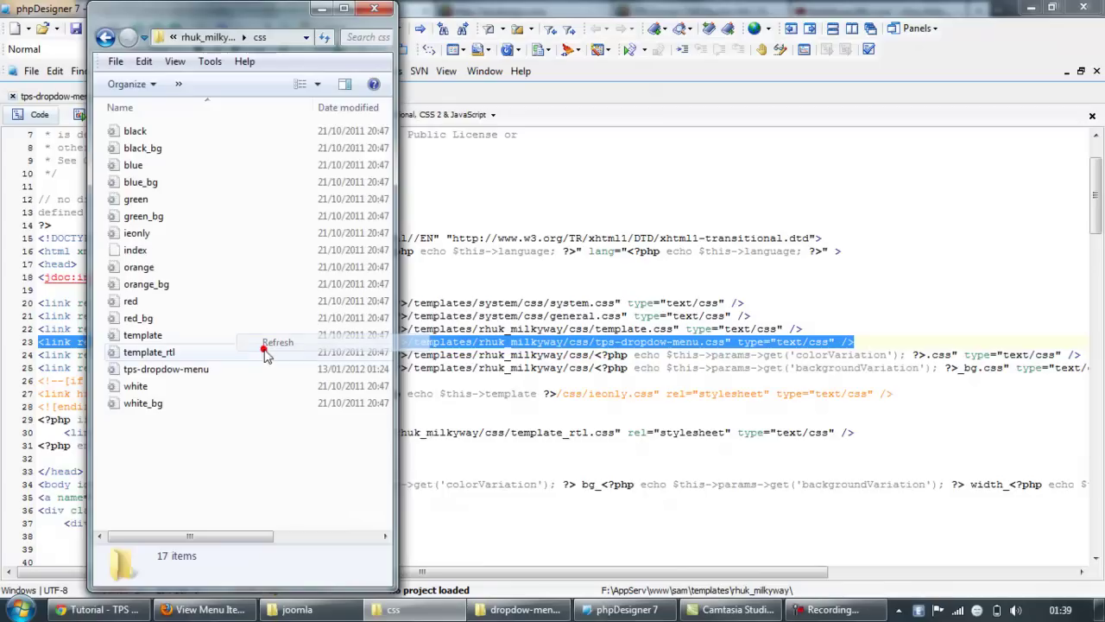
pyautogui.click(207, 37)
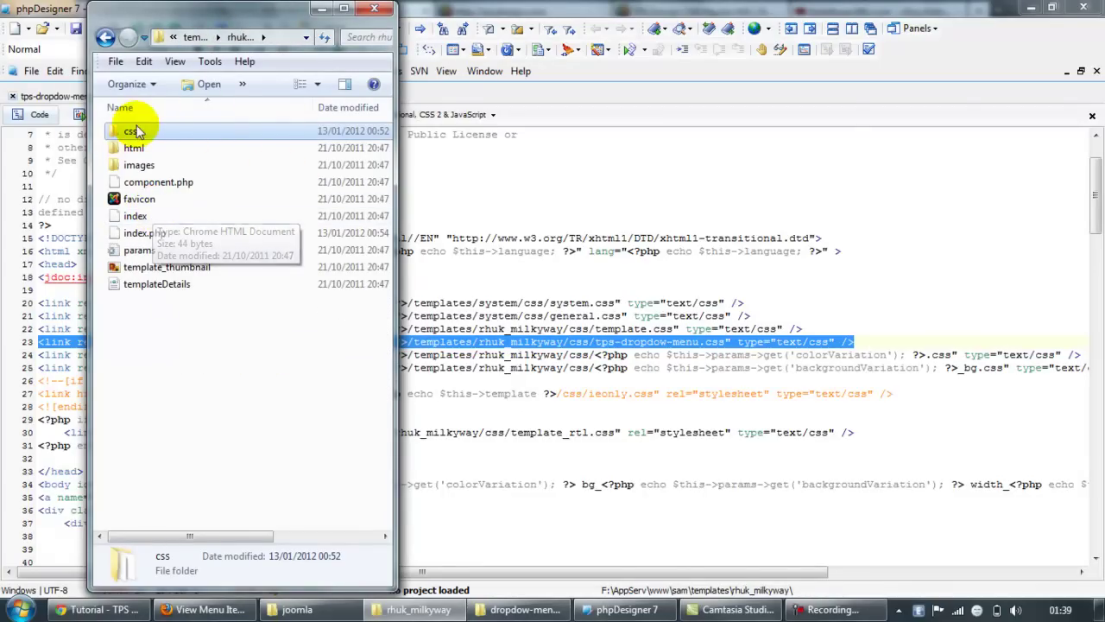
pyautogui.doubleClick(134, 134)
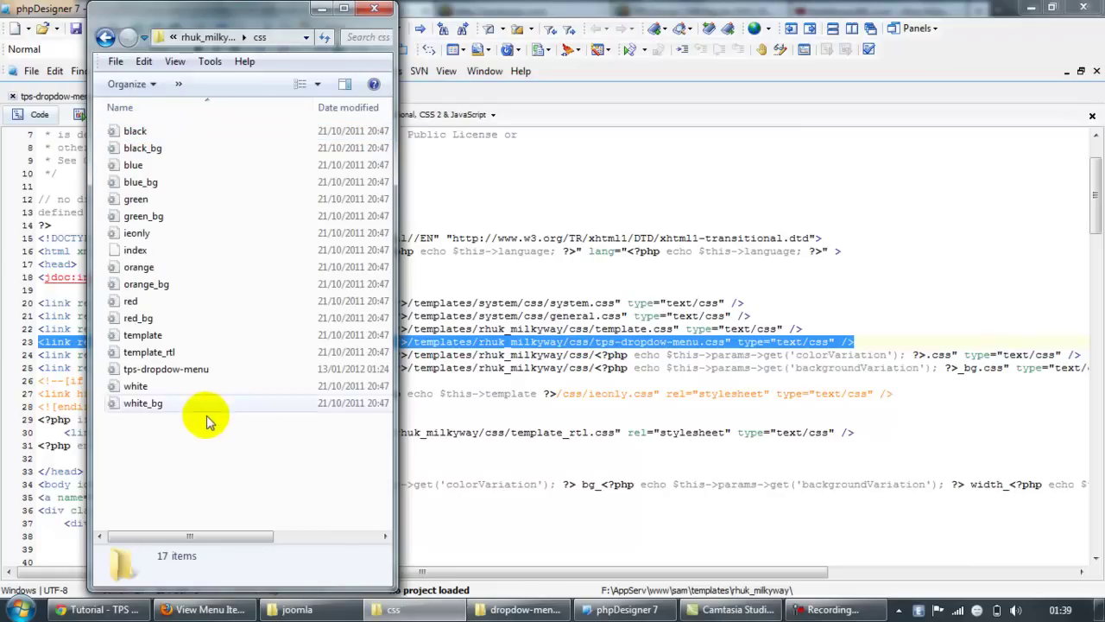
pyautogui.click(195, 371)
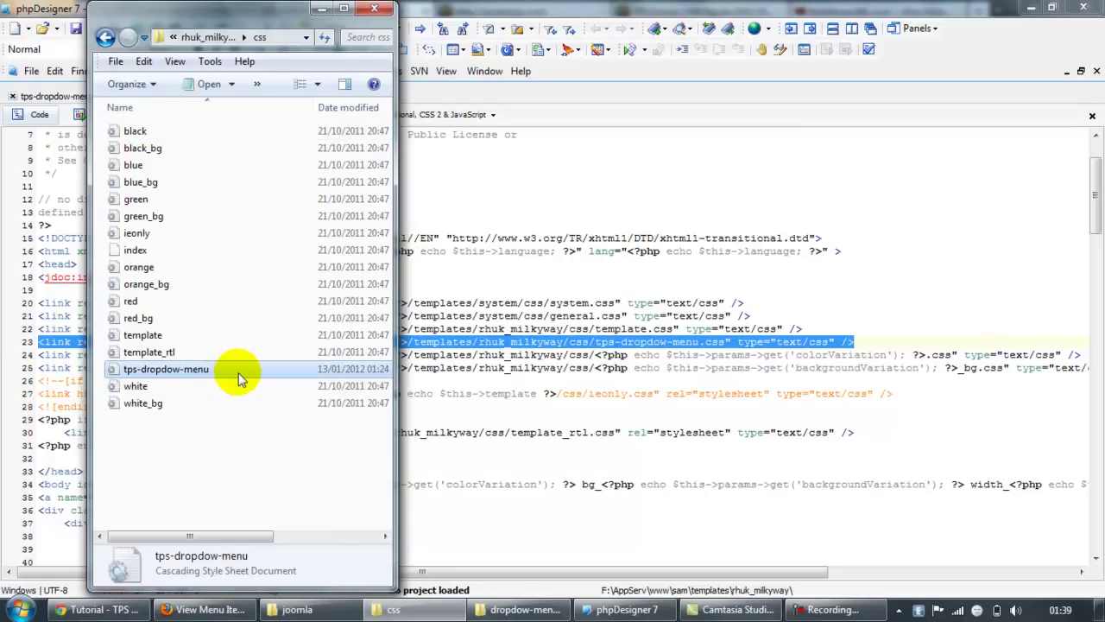
pyautogui.moveTo(238, 372); pyautogui.dragTo(641, 341)
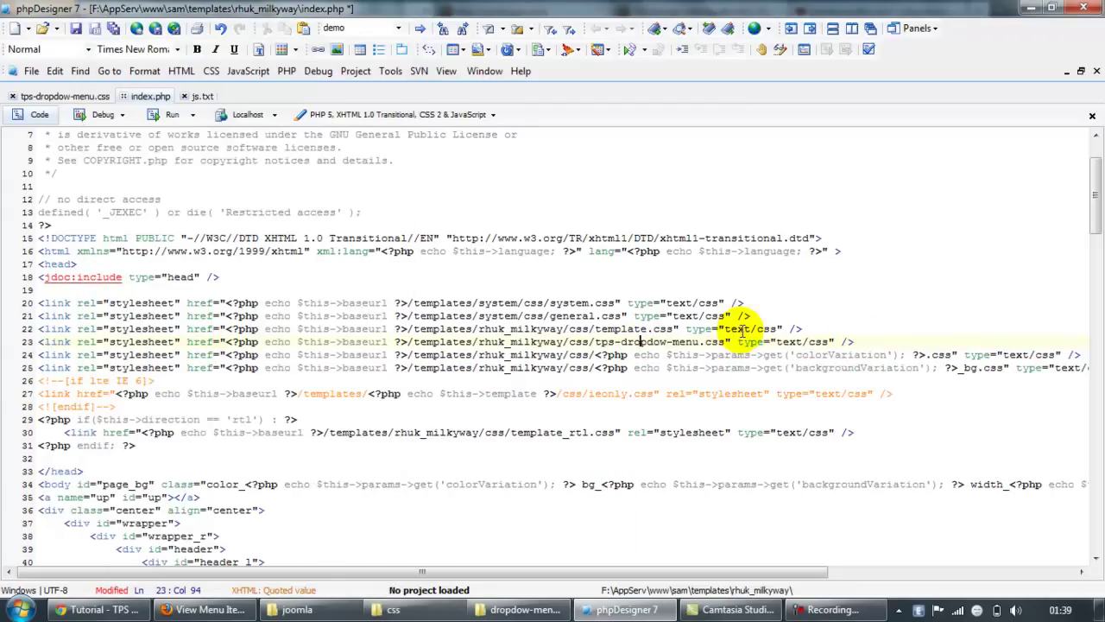
pyautogui.moveTo(831, 342); pyautogui.dragTo(83, 342)
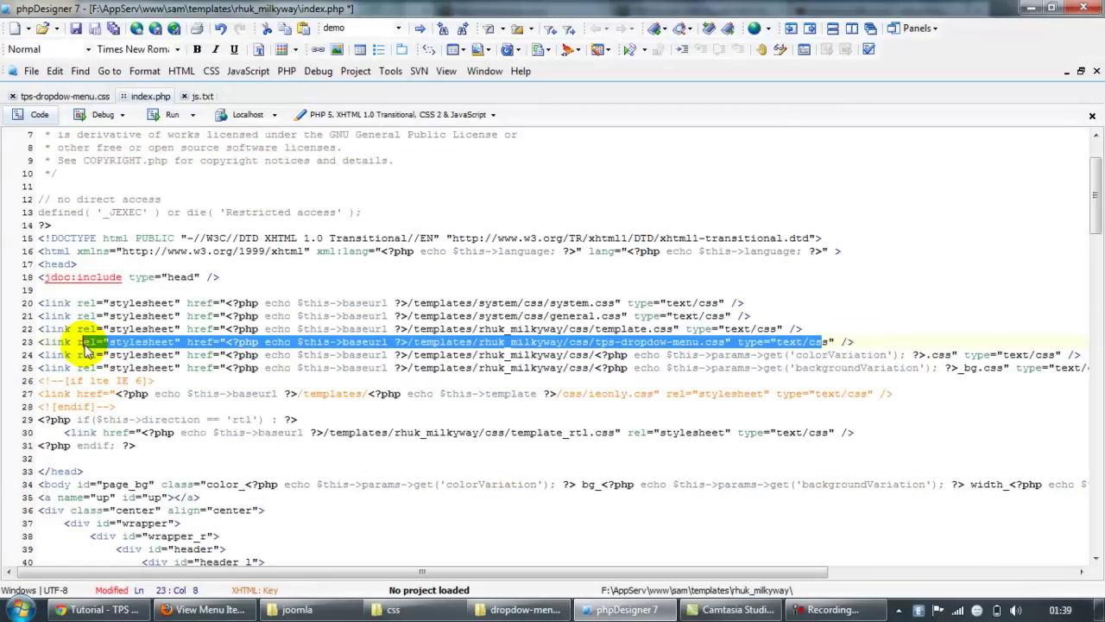
# - Point out the tps-dropdow-menu.css link in index.php, and examine the sfHover script and its comments in js.txt
pyautogui.moveTo(979, 342); pyautogui.dragTo(212, 342)
pyautogui.click(214, 343)
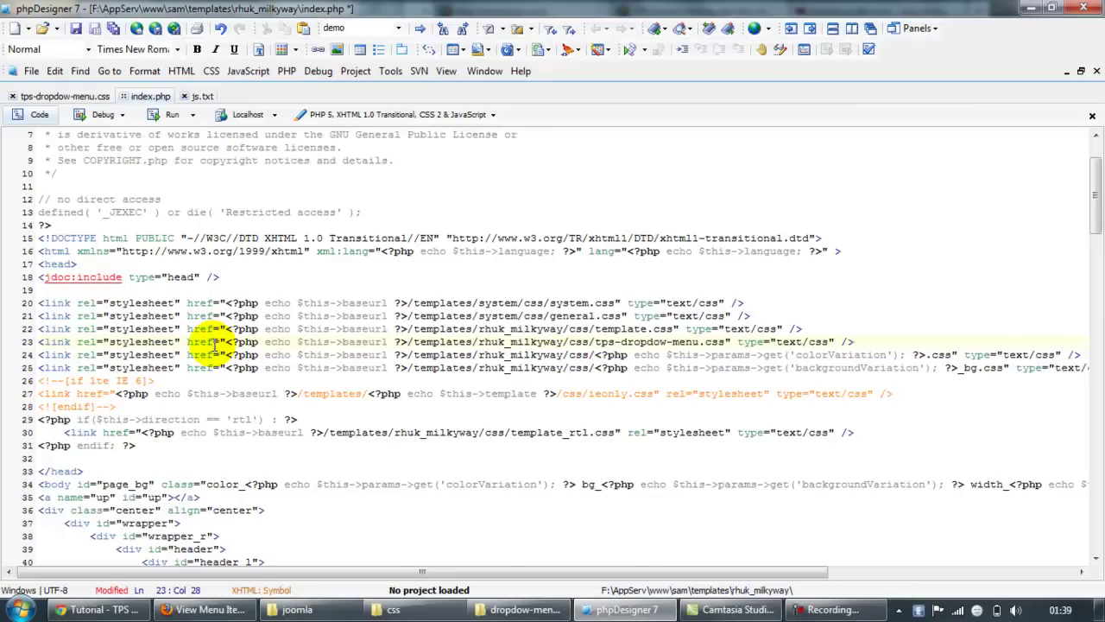
pyautogui.click(198, 96)
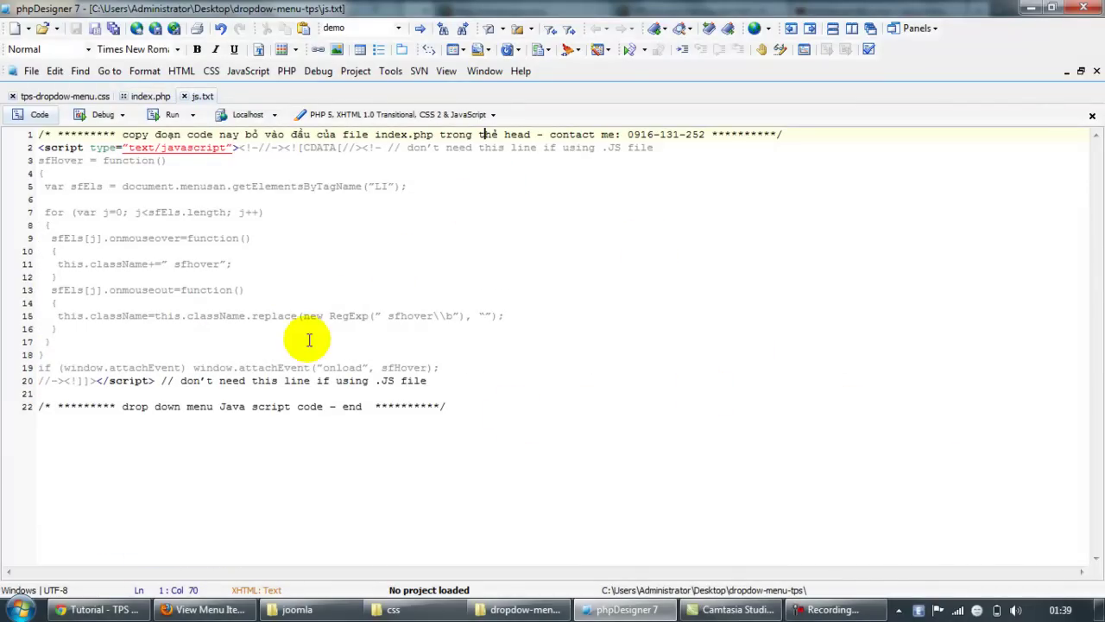
pyautogui.moveTo(387, 319); pyautogui.dragTo(135, 307)
pyautogui.click(148, 306)
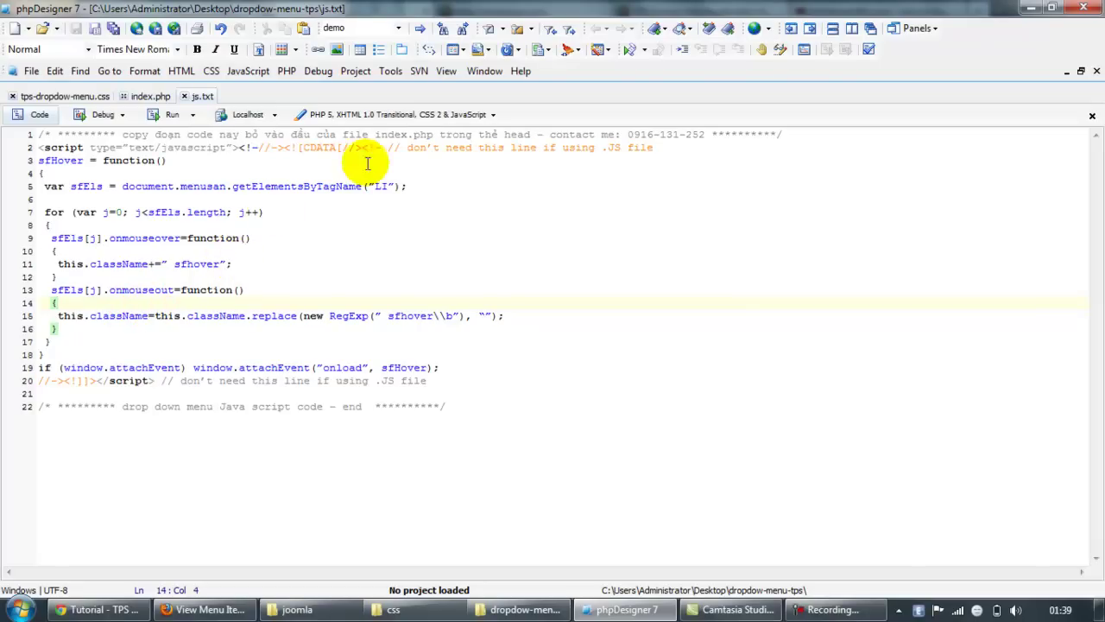
pyautogui.moveTo(167, 160); pyautogui.dragTo(102, 161)
pyautogui.click(99, 154)
pyautogui.moveTo(193, 148); pyautogui.dragTo(594, 149)
pyautogui.click(597, 149)
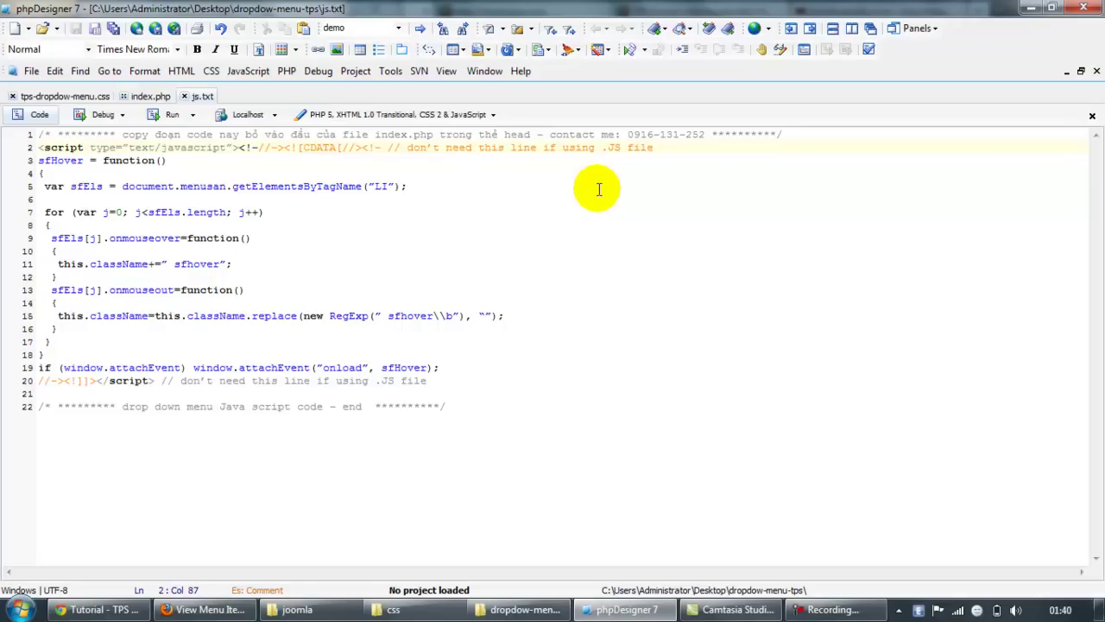
pyautogui.moveTo(183, 186); pyautogui.dragTo(590, 431)
pyautogui.click(589, 432)
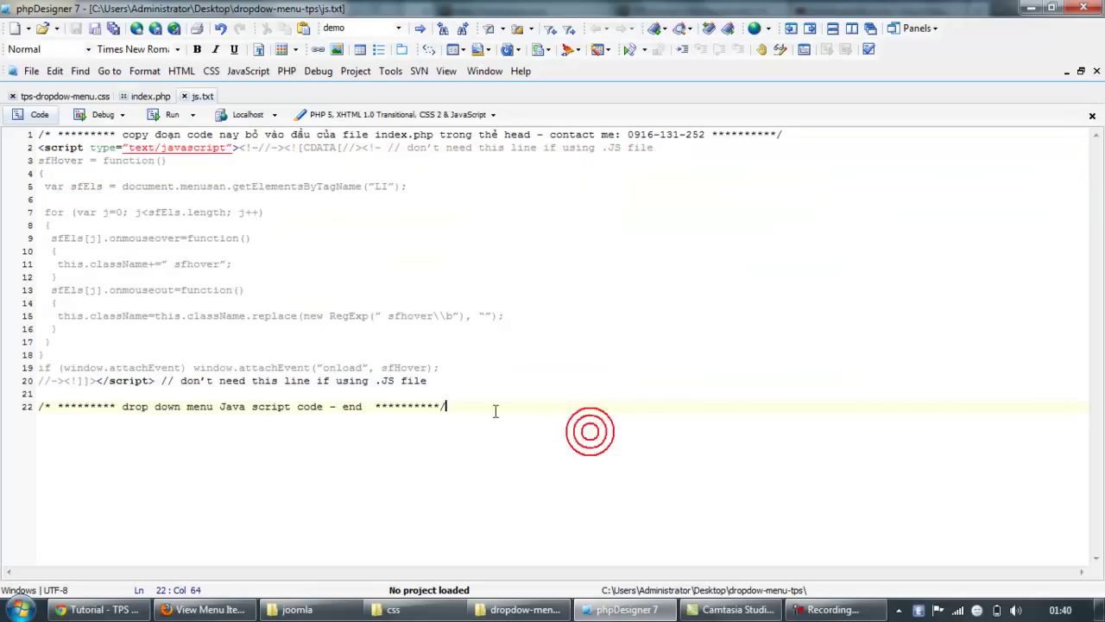
# - Copy all the code from js.txt into index.php on the empty line just before the closing head tag, and save index.php
pyautogui.moveTo(476, 411); pyautogui.dragTo(32, 136)
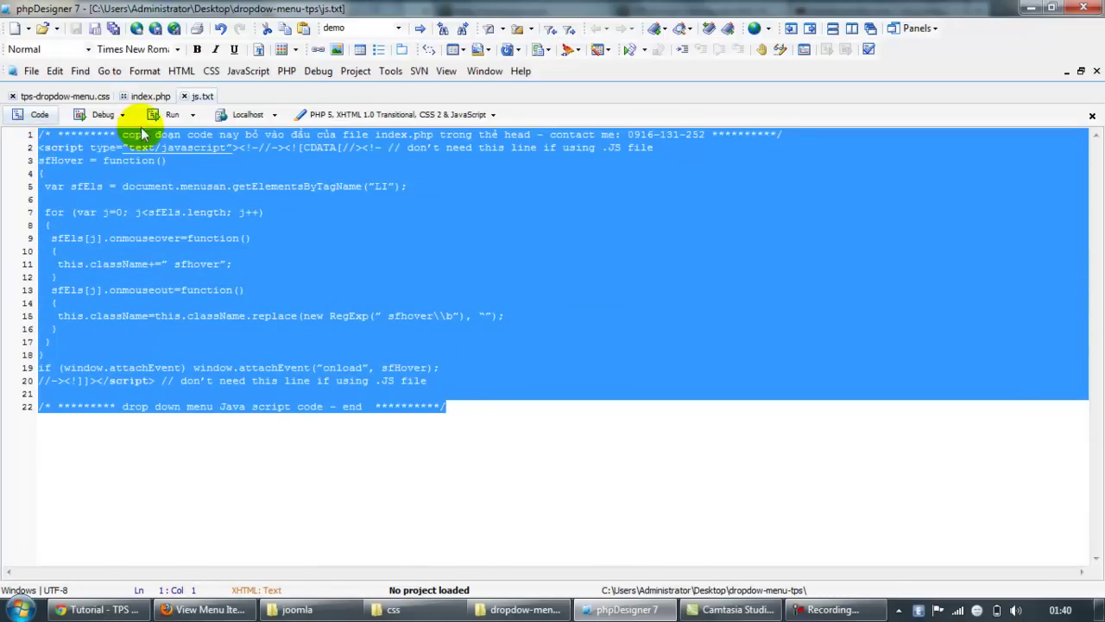
pyautogui.click(148, 96)
pyautogui.click(76, 458)
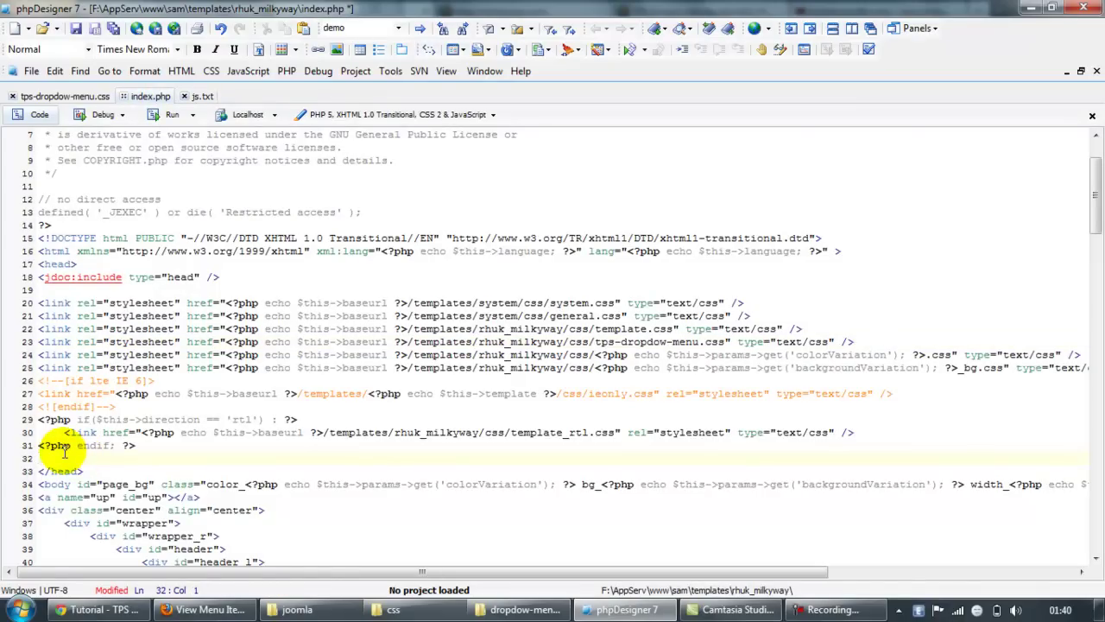
pyautogui.hotkey('ctrl', 'v')
pyautogui.click(298, 371)
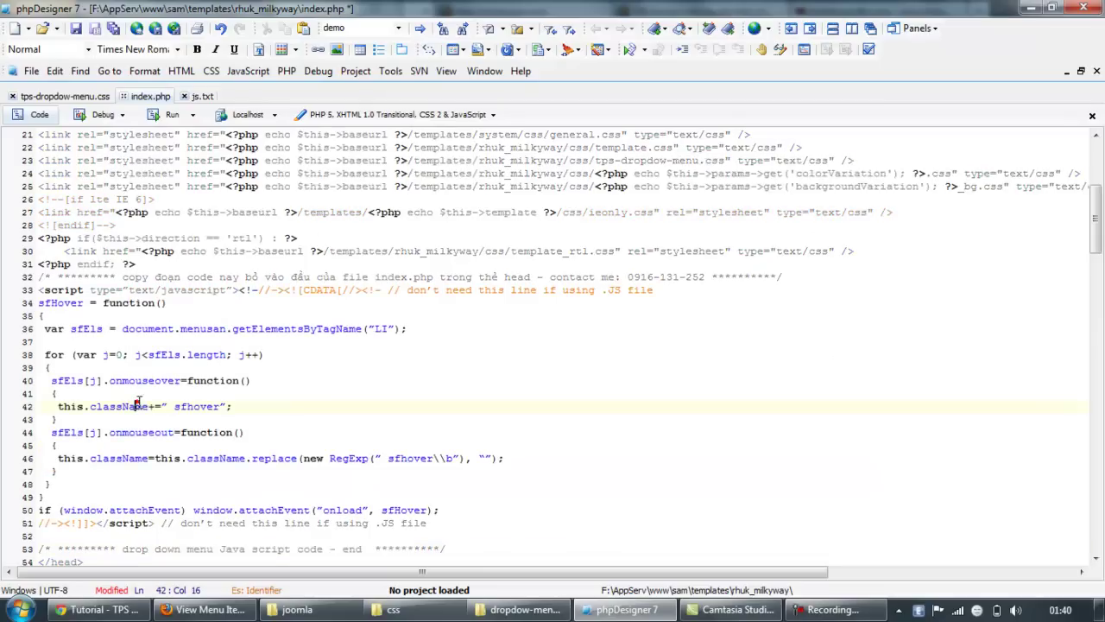
pyautogui.hotkey('ctrl', 's')
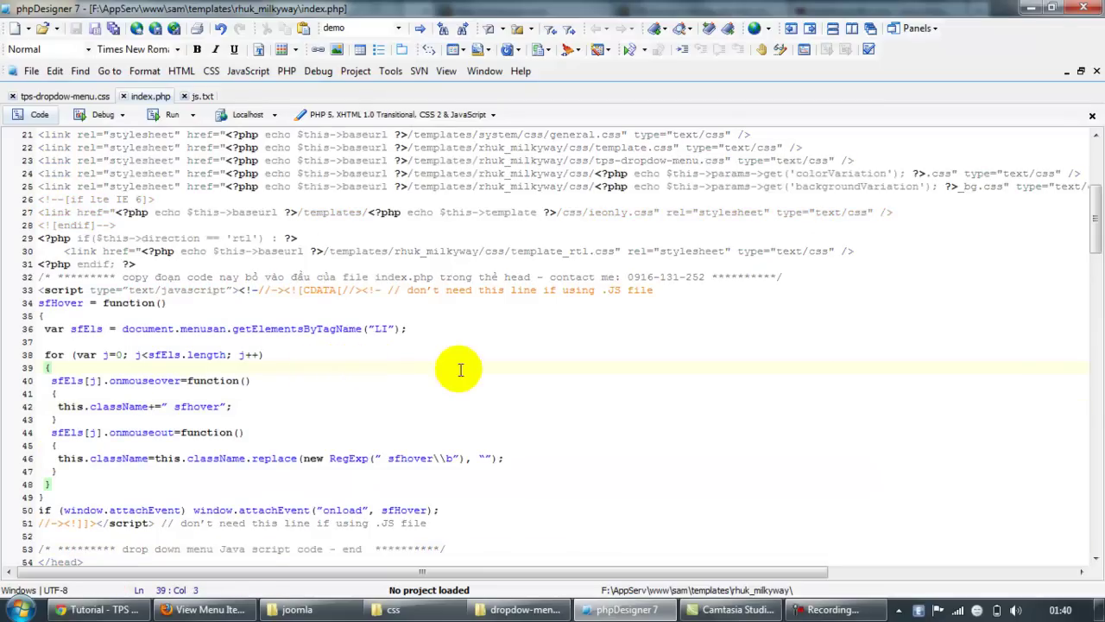
# - Switch to Firefox, reload the site's front page at localhost/sam, and check the Đặt tour sub-menu on its own page
pyautogui.click(207, 610)
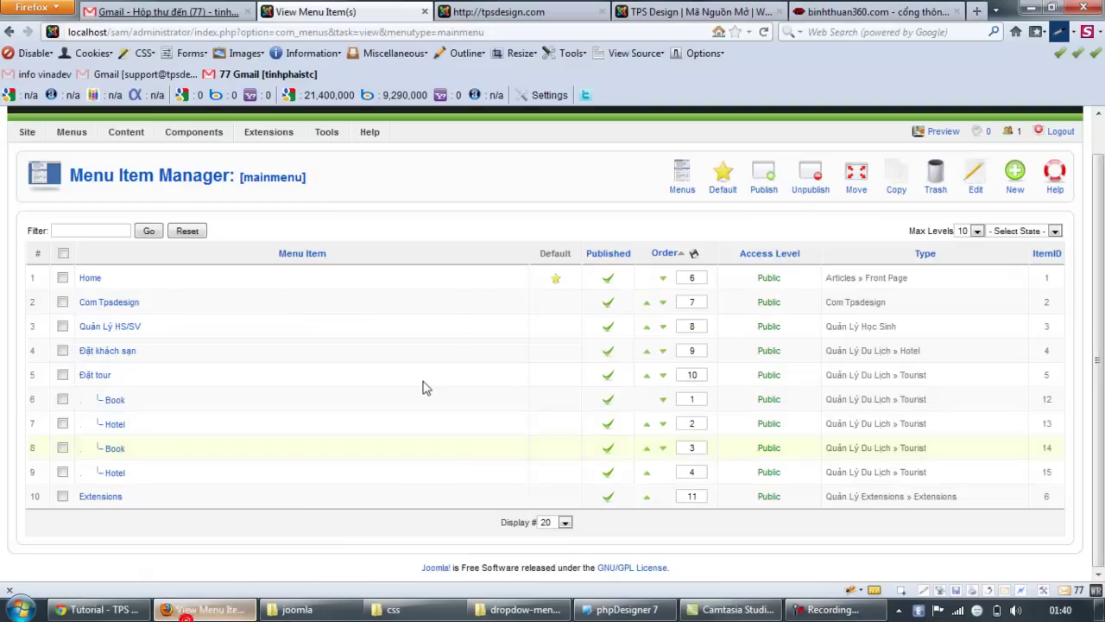
pyautogui.click(523, 10)
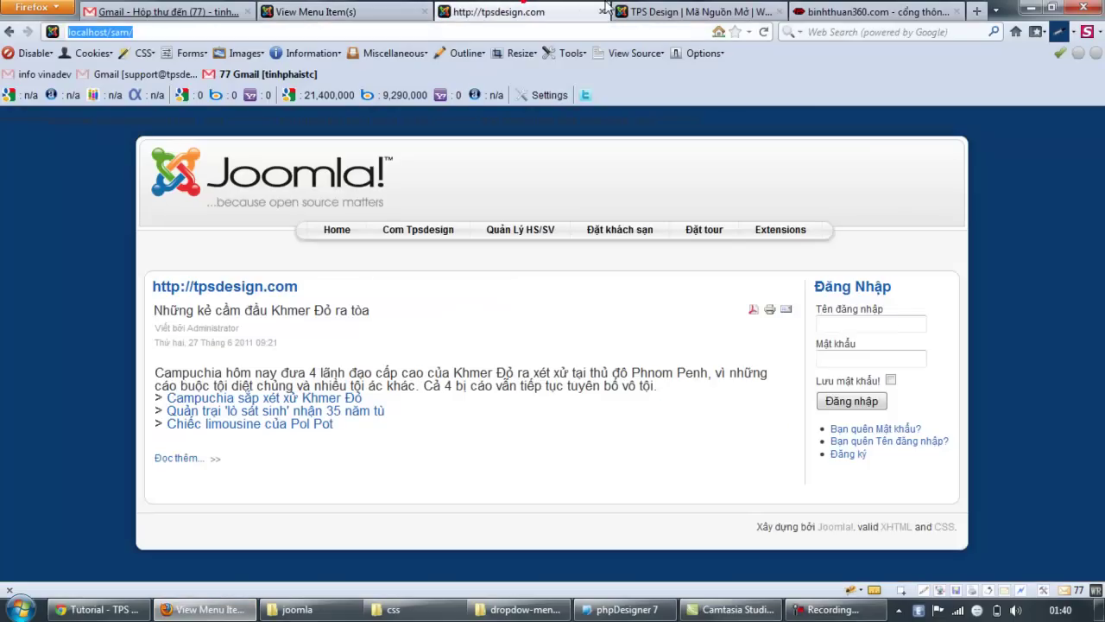
pyautogui.click(763, 32)
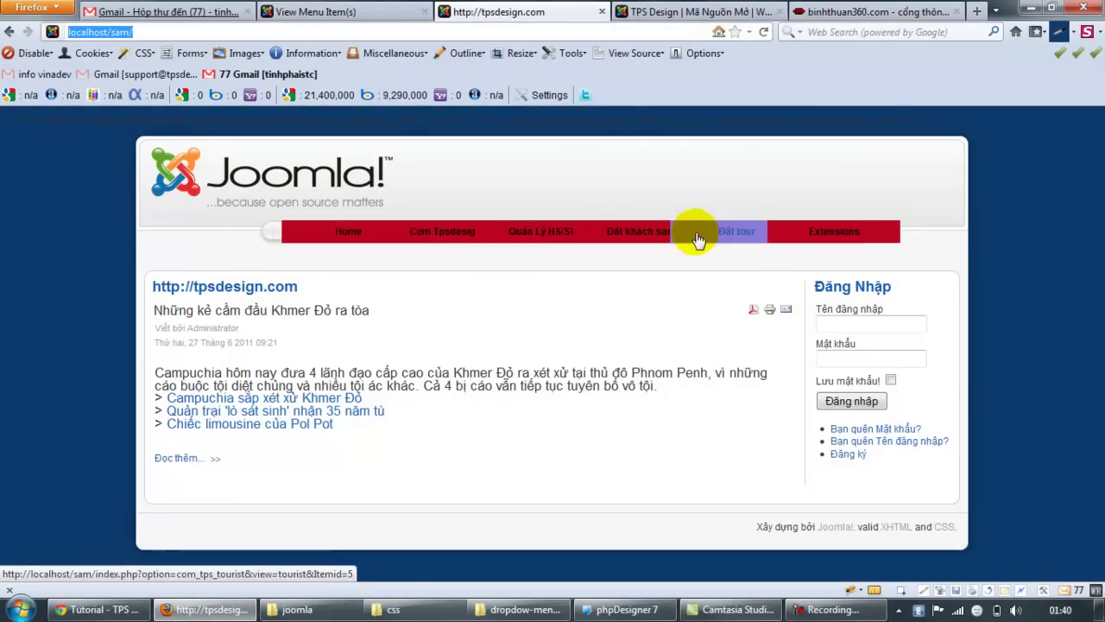
pyautogui.click(733, 231)
pyautogui.moveTo(722, 228)
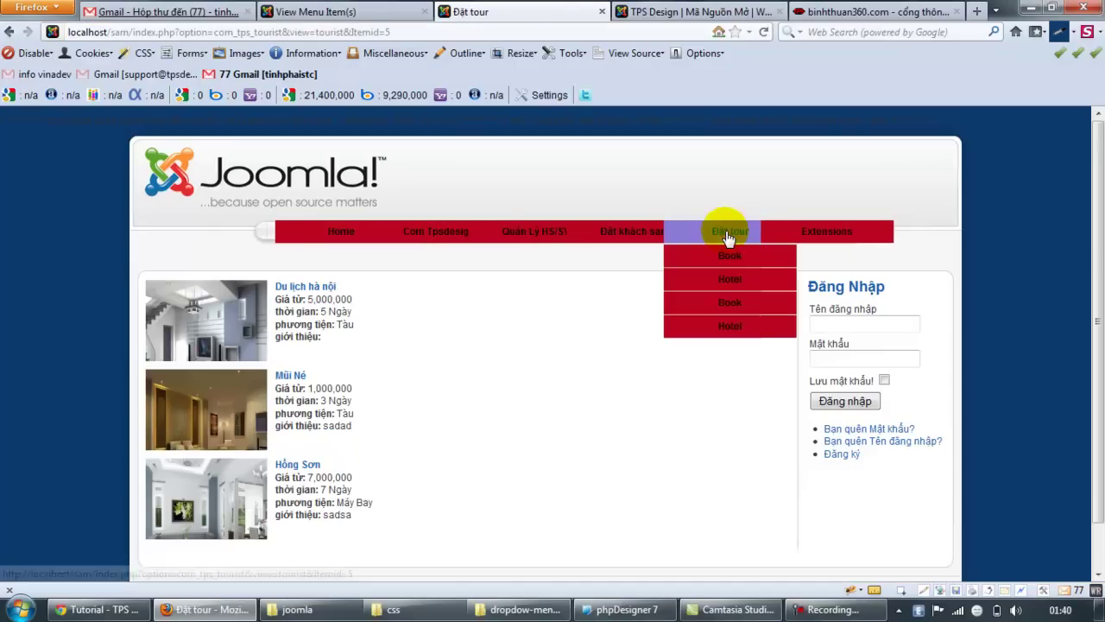
# - Go between the Quản Lý HS/SV and Đặt tour pages to compare how the Đặt tour sub-menu behaves on each
pyautogui.click(587, 235)
pyautogui.click(542, 231)
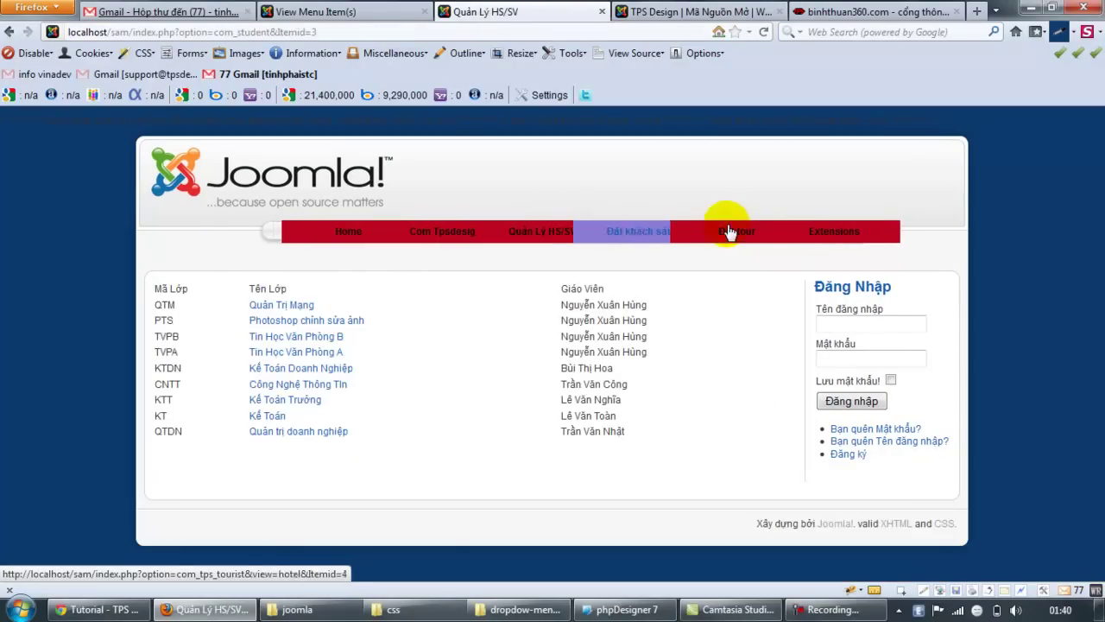
pyautogui.click(757, 232)
pyautogui.moveTo(730, 229)
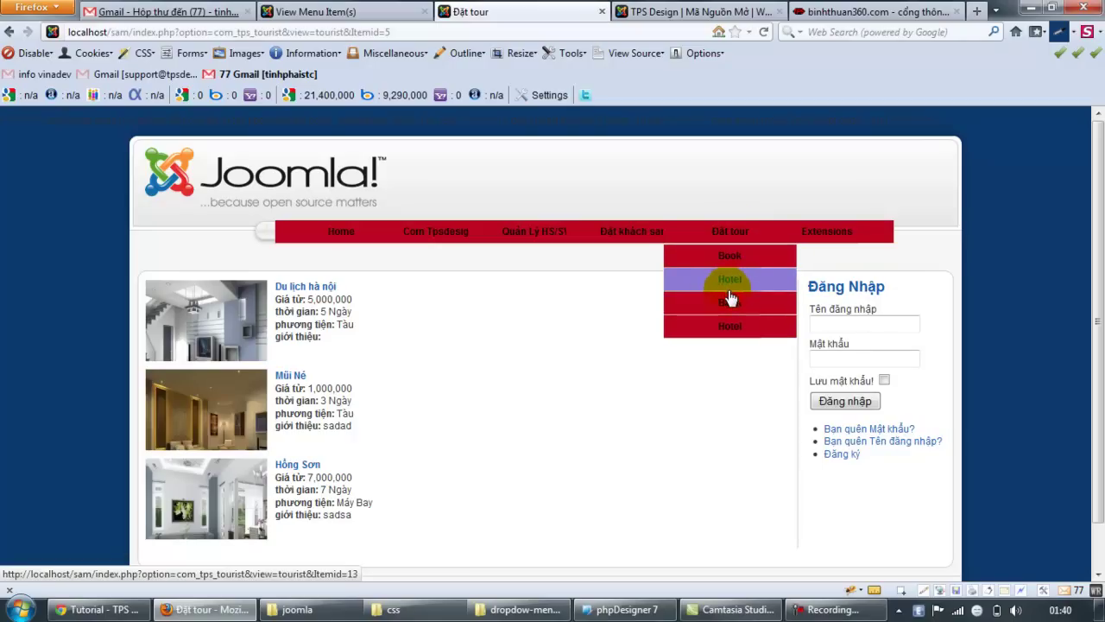
pyautogui.click(678, 229)
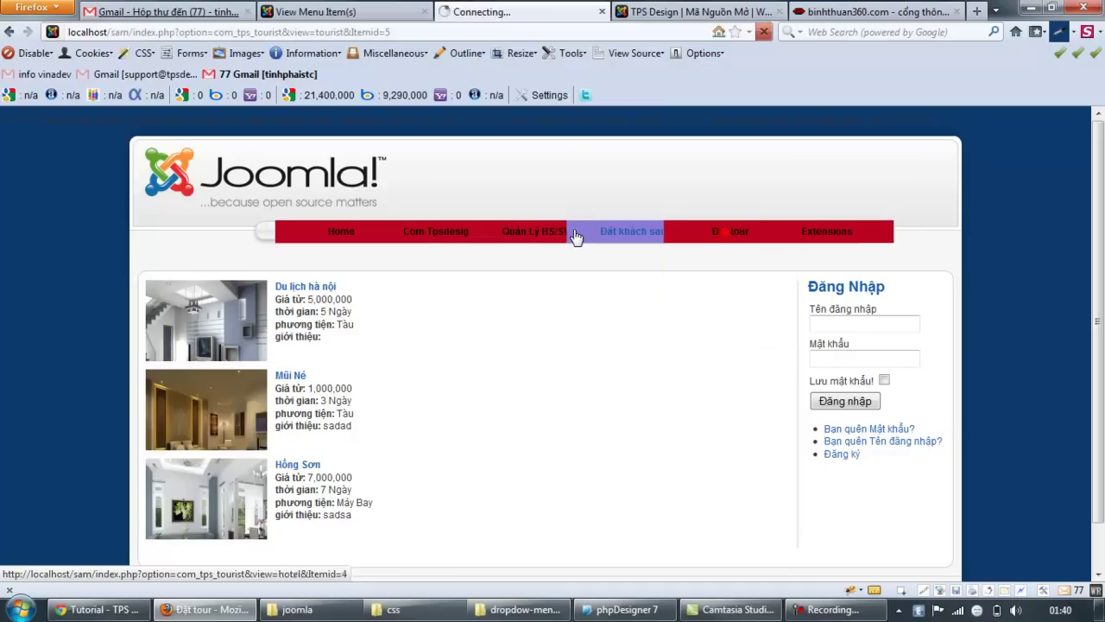
pyautogui.click(520, 233)
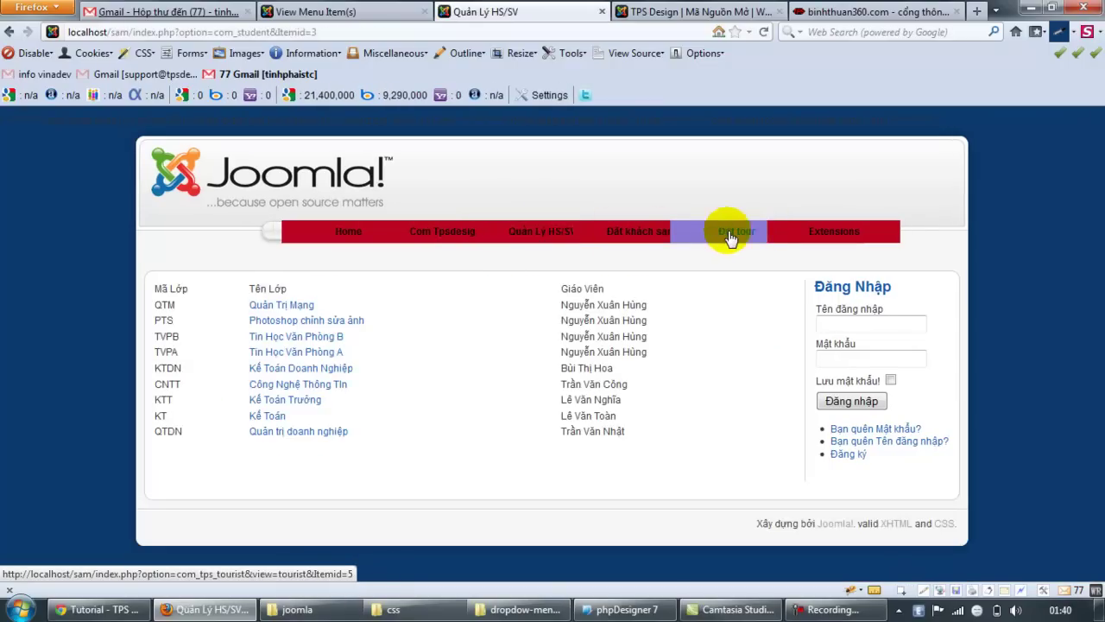
# - Set Activate Parent to Yes in the Main Menu module's other parameters, apply the change, and reload the site page
pyautogui.click(367, 11)
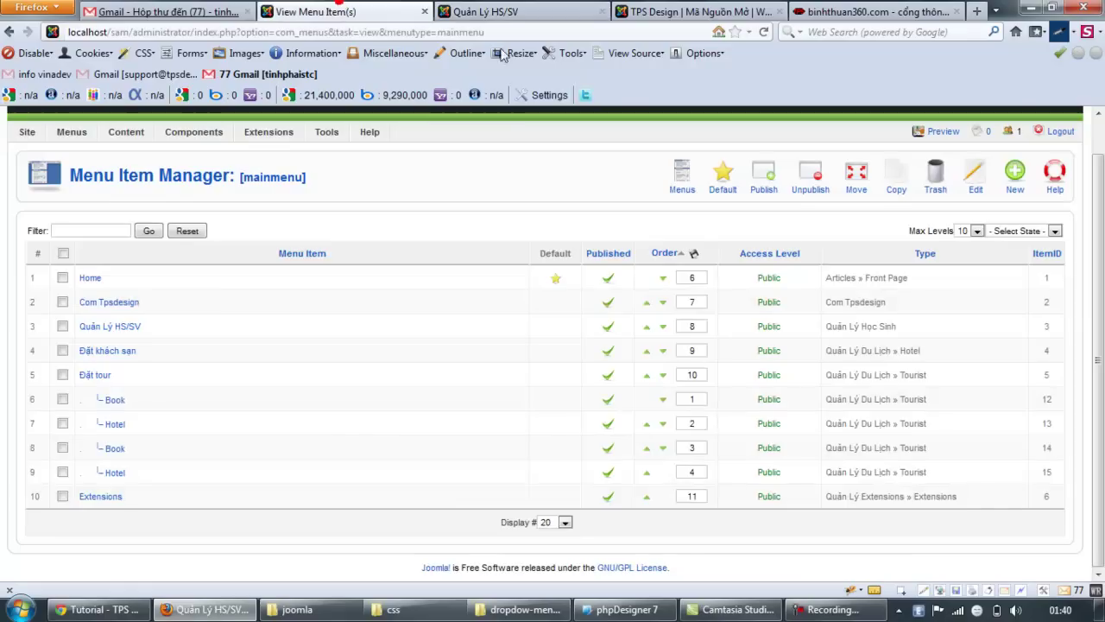
pyautogui.moveTo(267, 136)
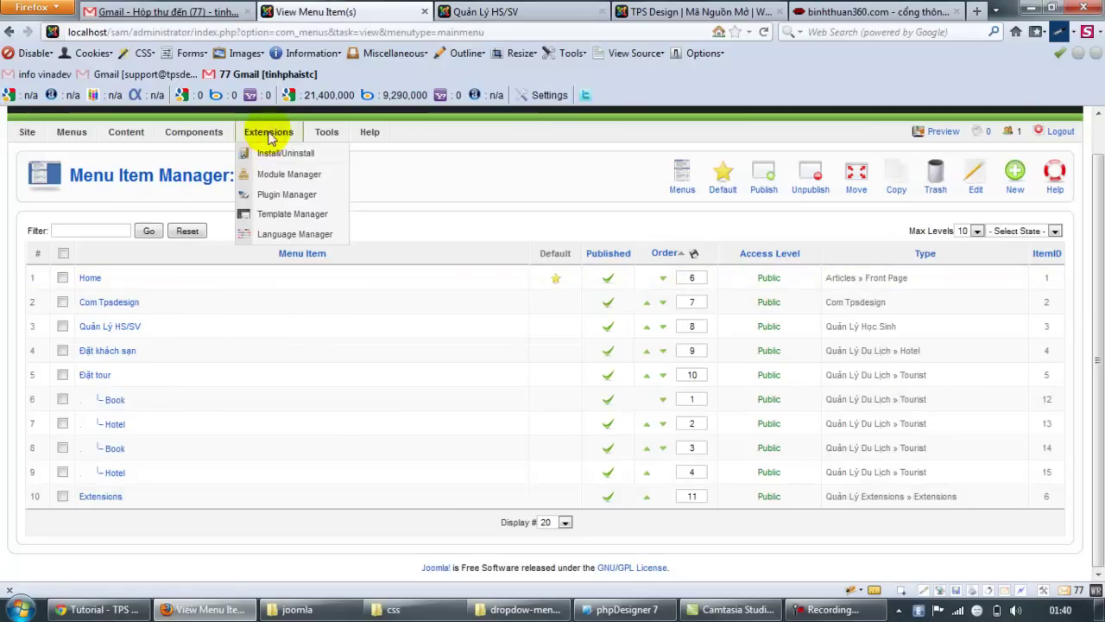
pyautogui.click(278, 175)
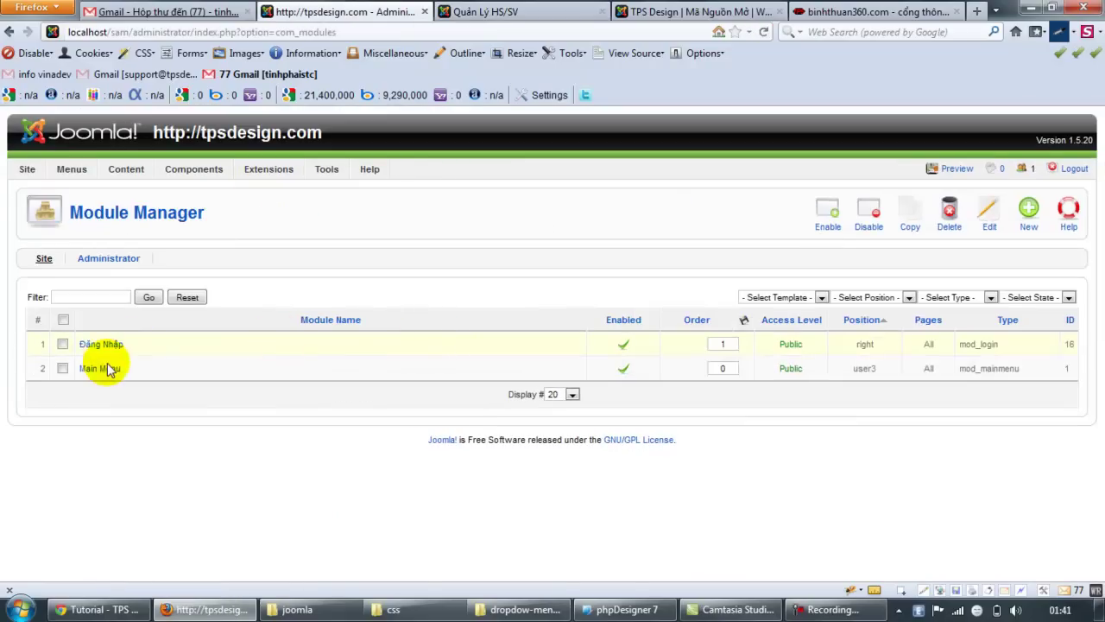
pyautogui.click(100, 368)
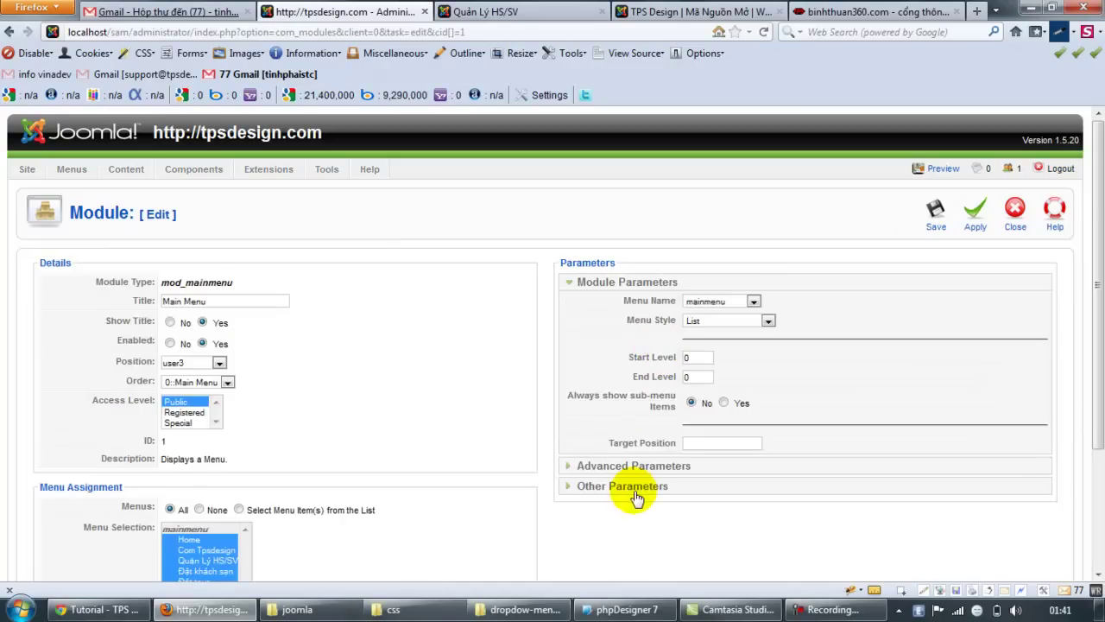
pyautogui.click(636, 488)
pyautogui.scroll(-2, 691, 387)
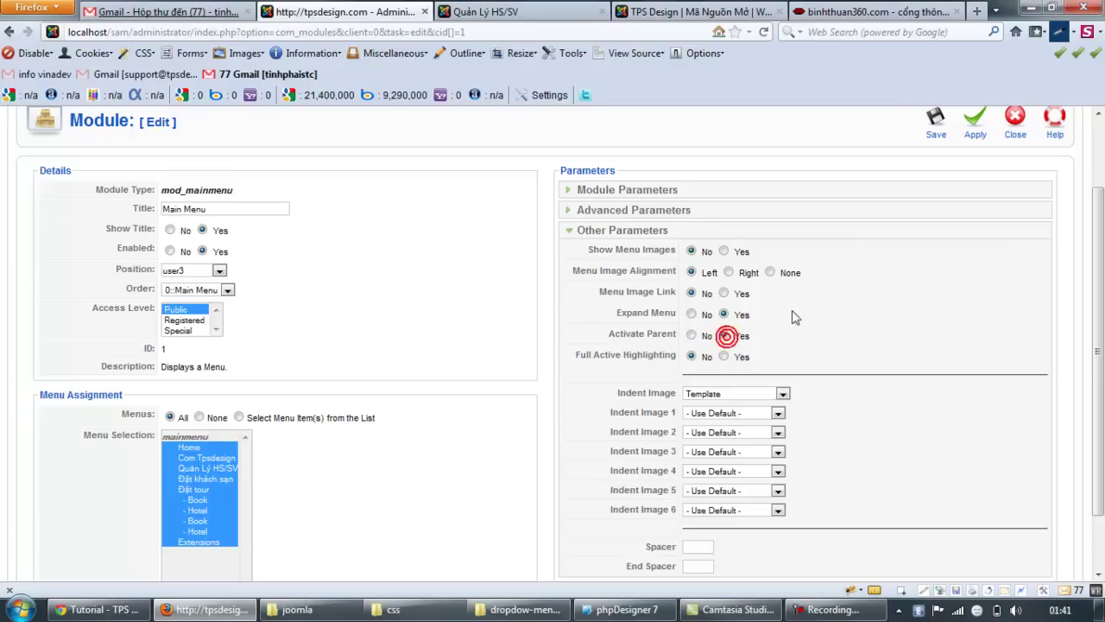
pyautogui.scroll(2, 808, 290)
pyautogui.click(975, 214)
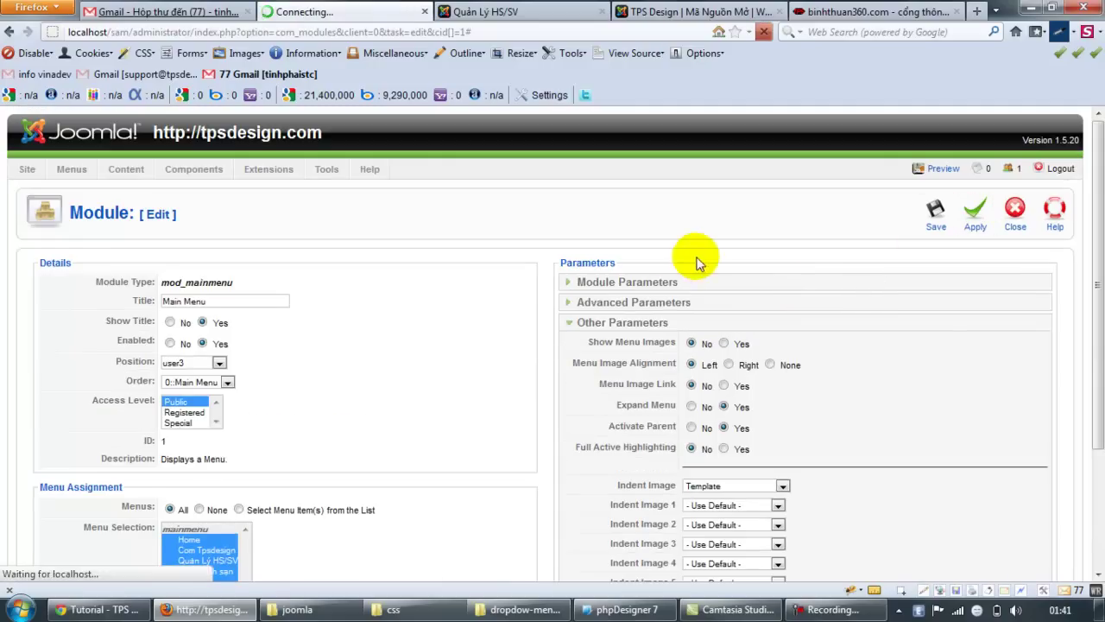
pyautogui.click(466, 12)
pyautogui.click(764, 32)
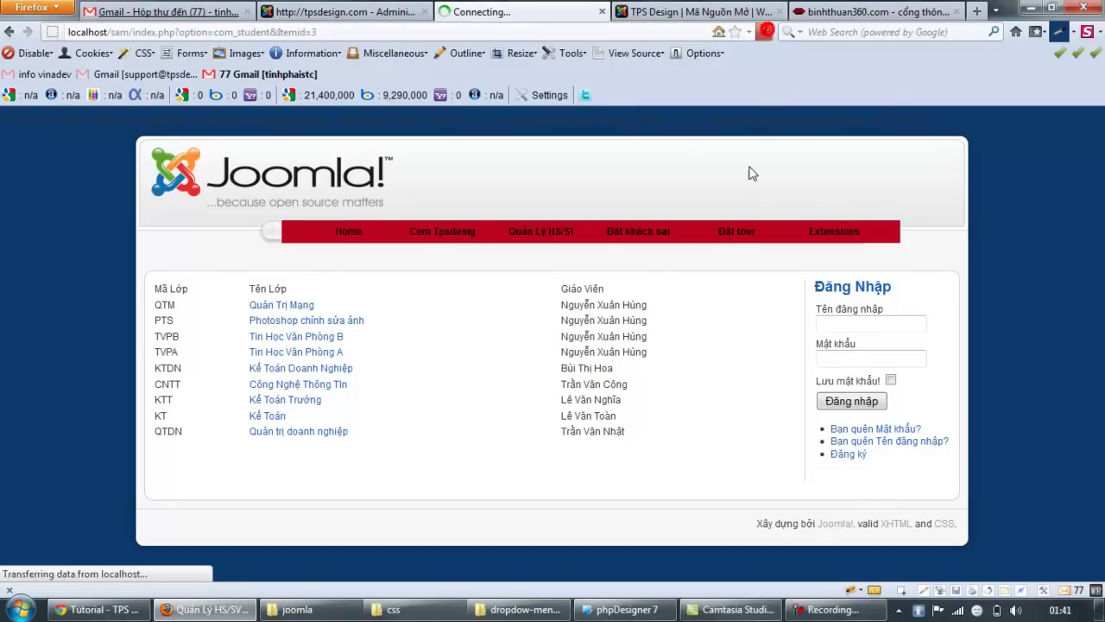
# - Set Always show sub-menu items to Yes in the Main Menu module, check its advanced parameters, and apply the change
pyautogui.click(337, 12)
pyautogui.scroll(-5, 357, 246)
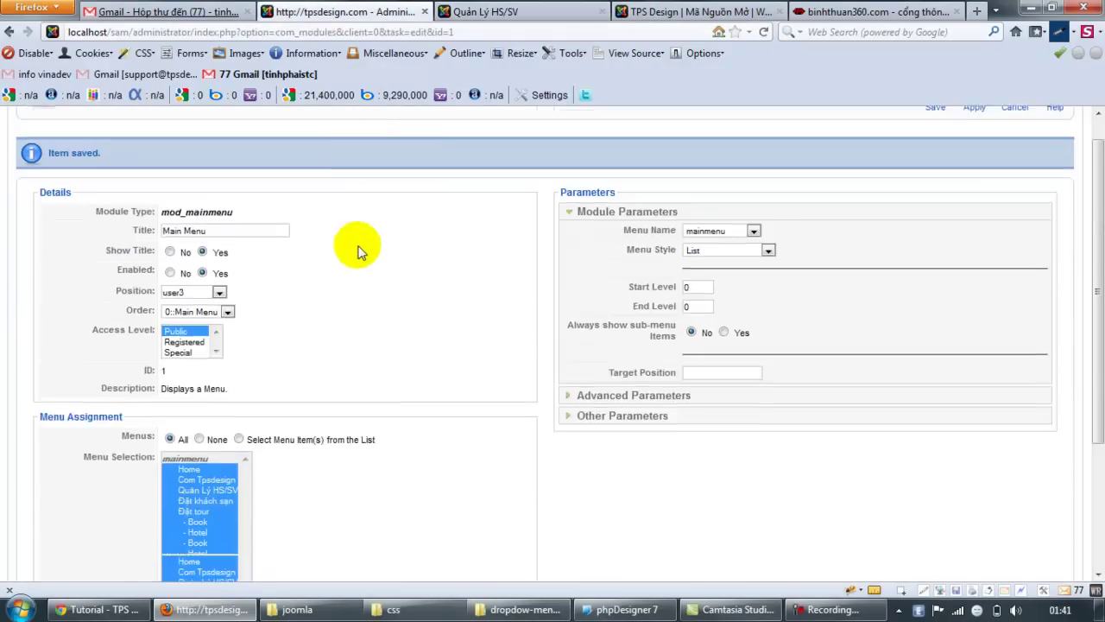
pyautogui.scroll(4, 697, 316)
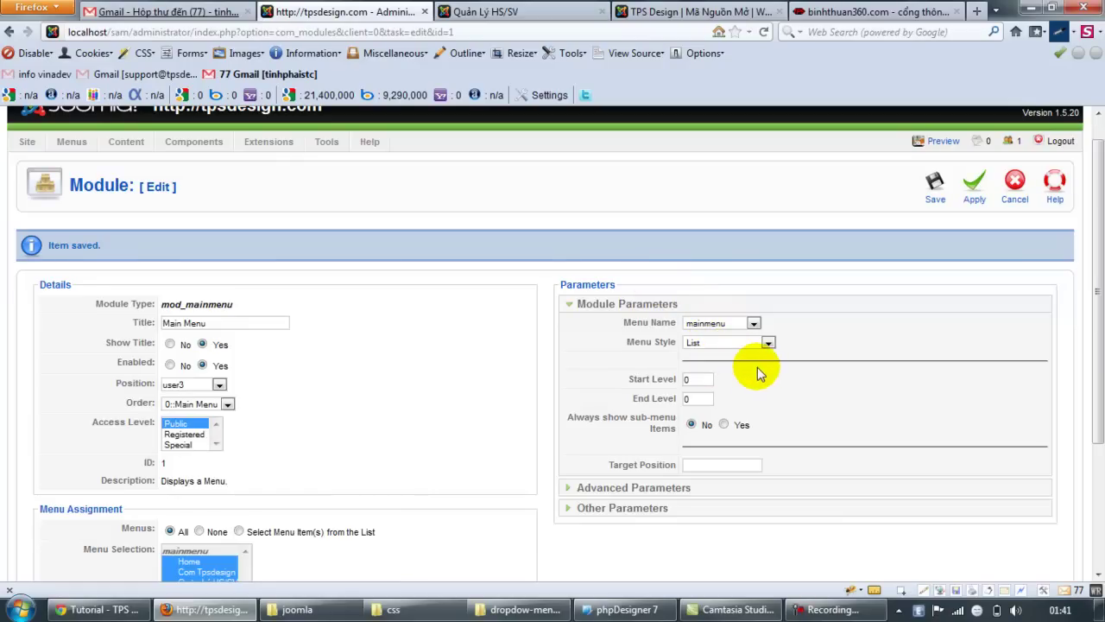
pyautogui.click(725, 424)
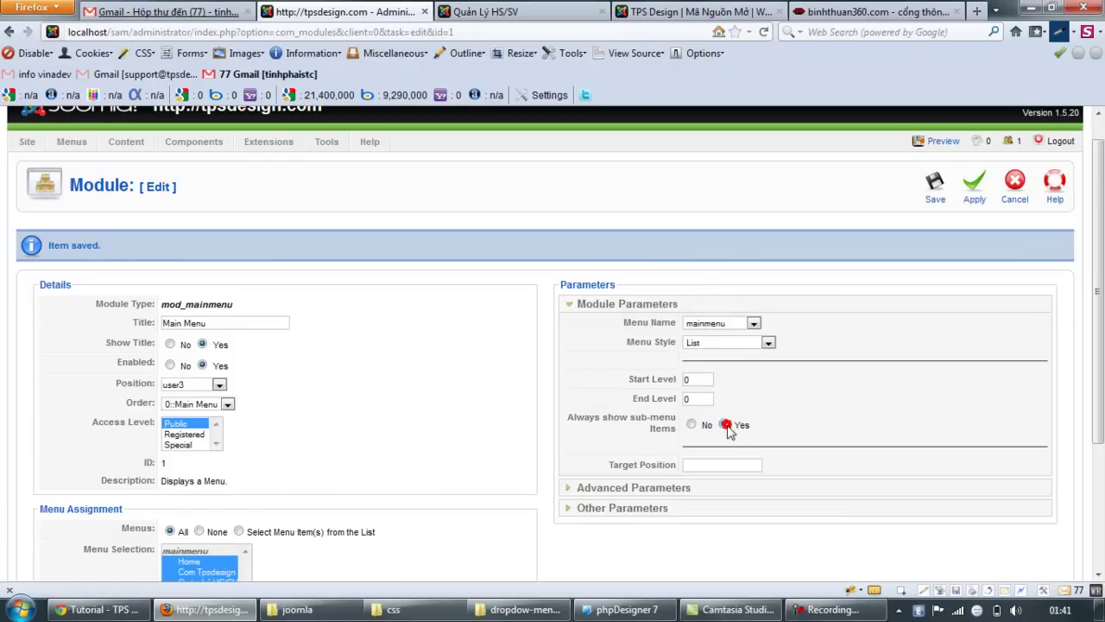
pyautogui.click(642, 488)
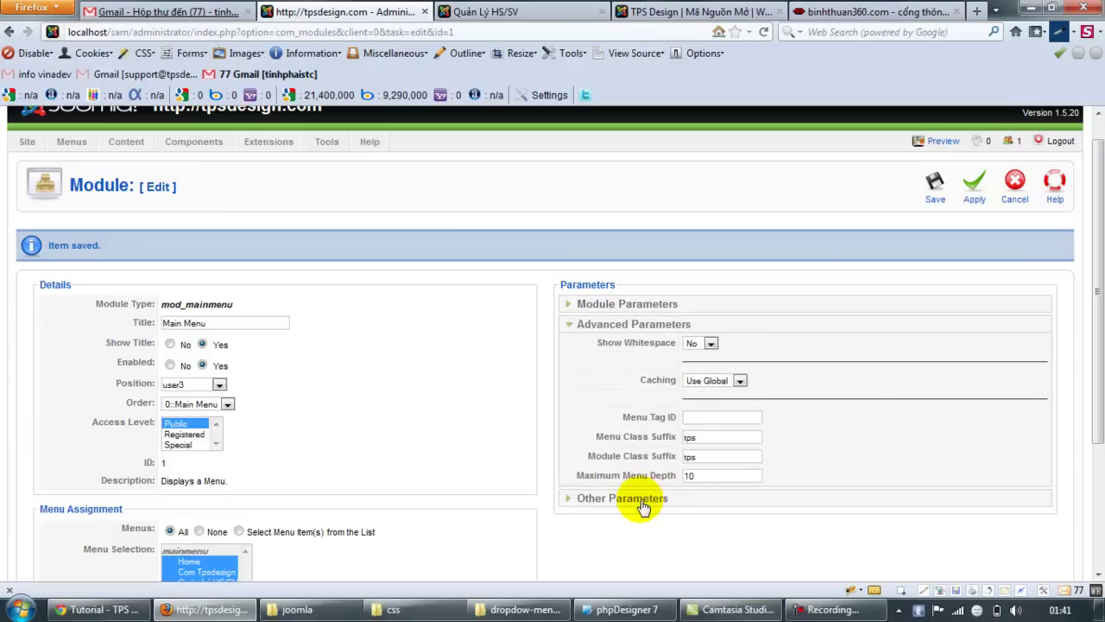
pyautogui.click(971, 192)
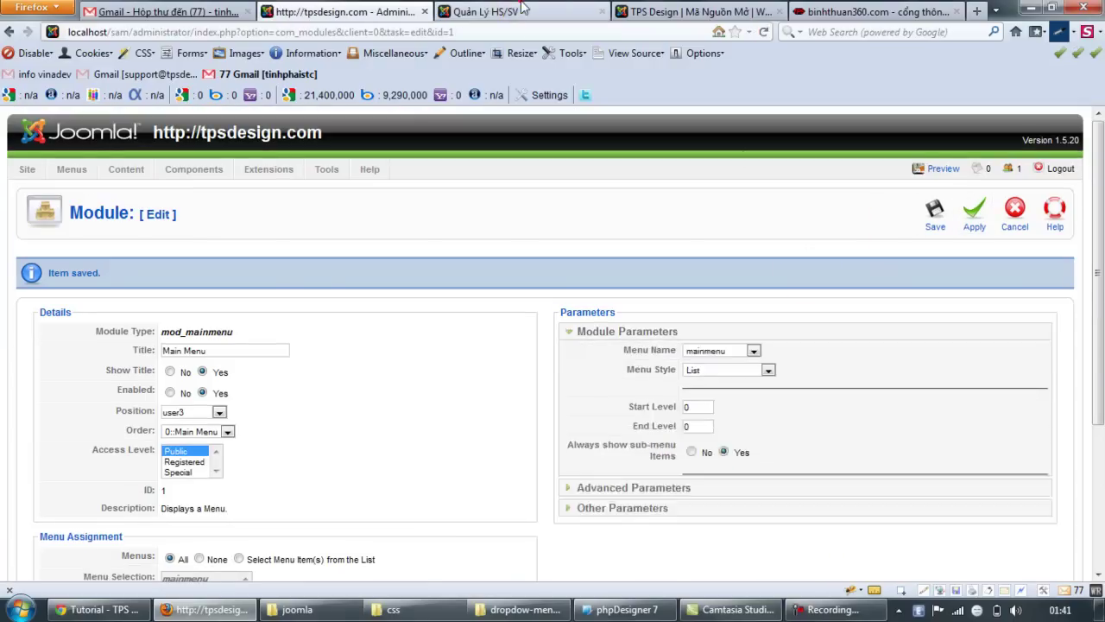
# - Reload the Quản Lý HS/SV page on the site and test the dropdown under Đặt tour
pyautogui.click(524, 11)
pyautogui.click(763, 32)
pyautogui.moveTo(734, 232)
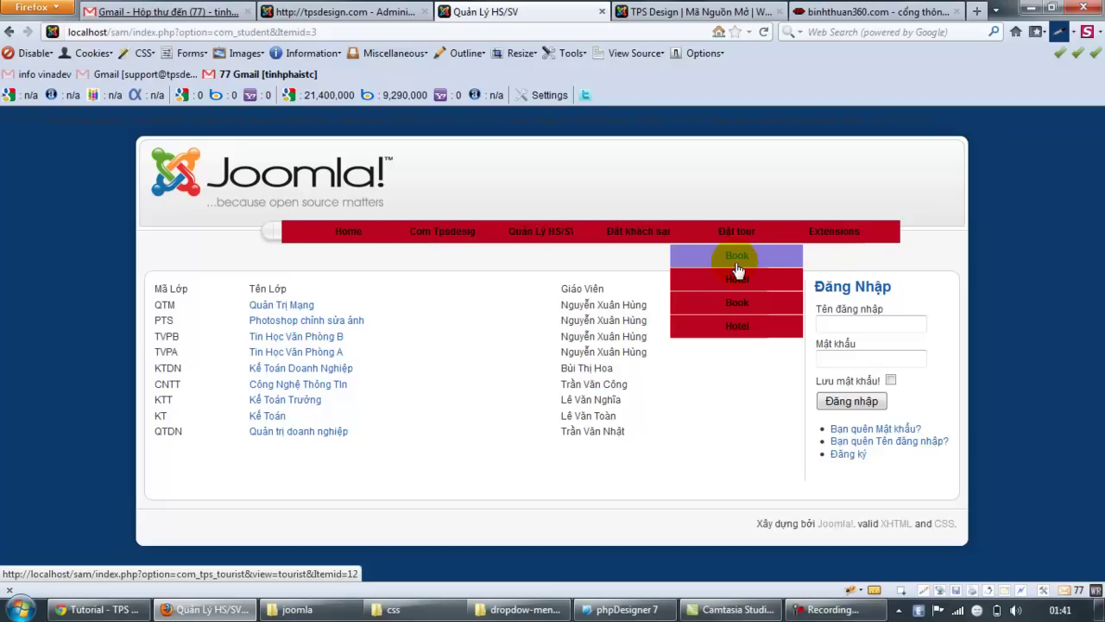
pyautogui.click(689, 198)
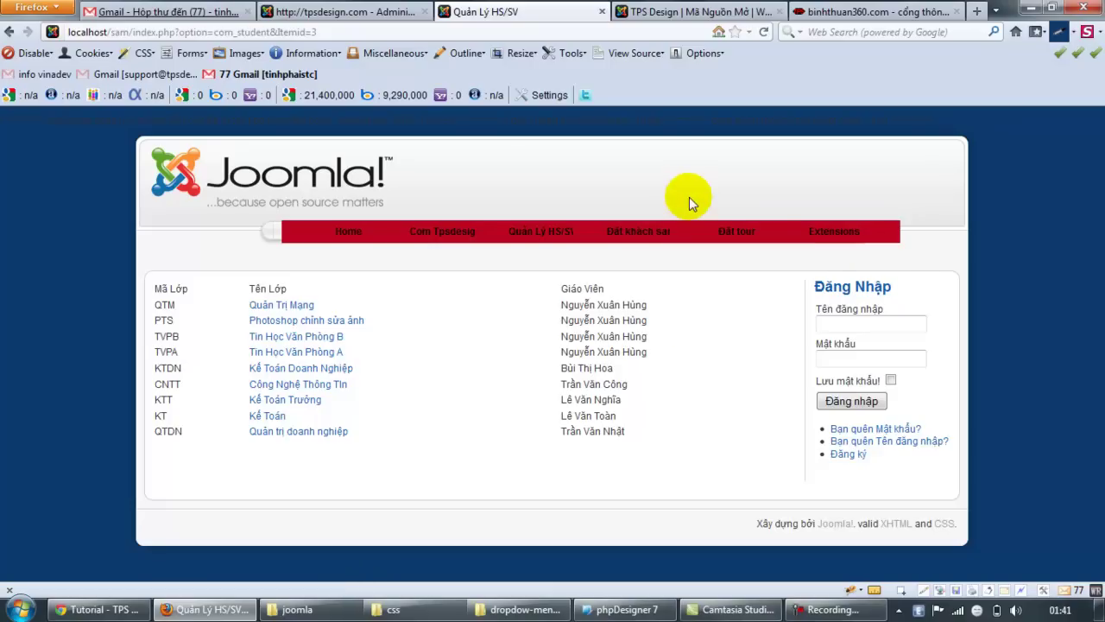